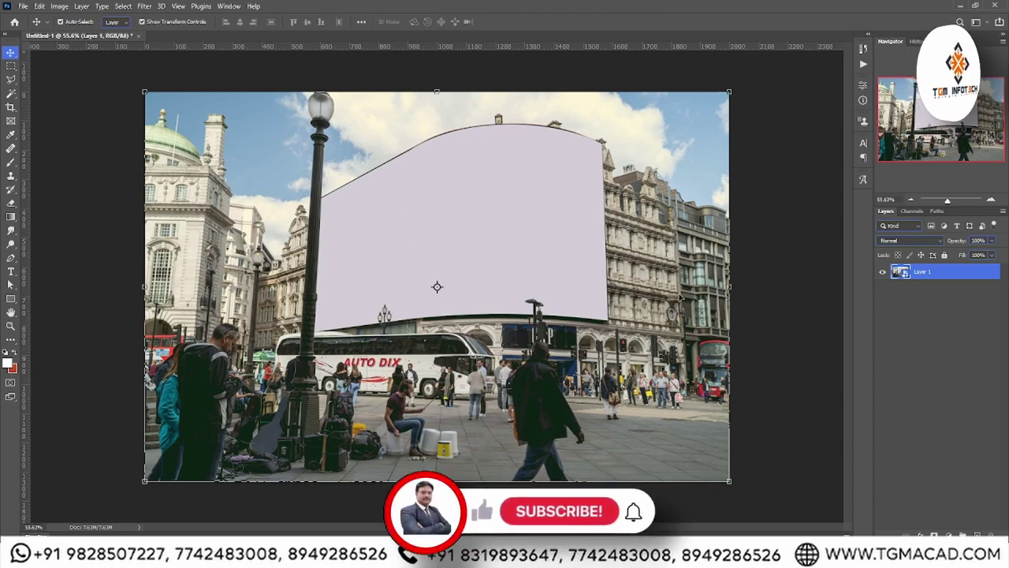
# Add an empty Layer 2 above the Piccadilly street photo.
pyautogui.click(976, 535)
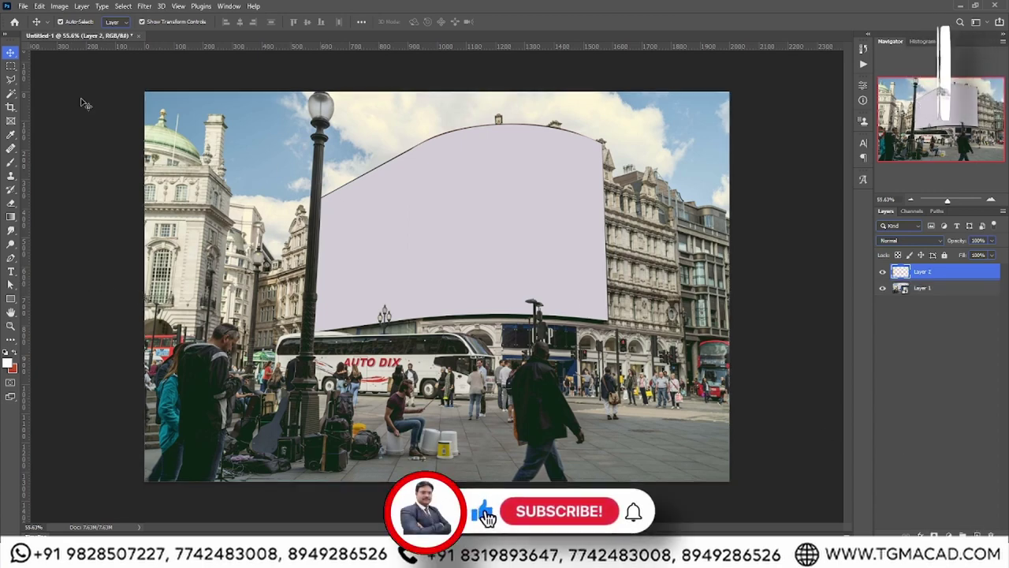
pyautogui.click(11, 108)
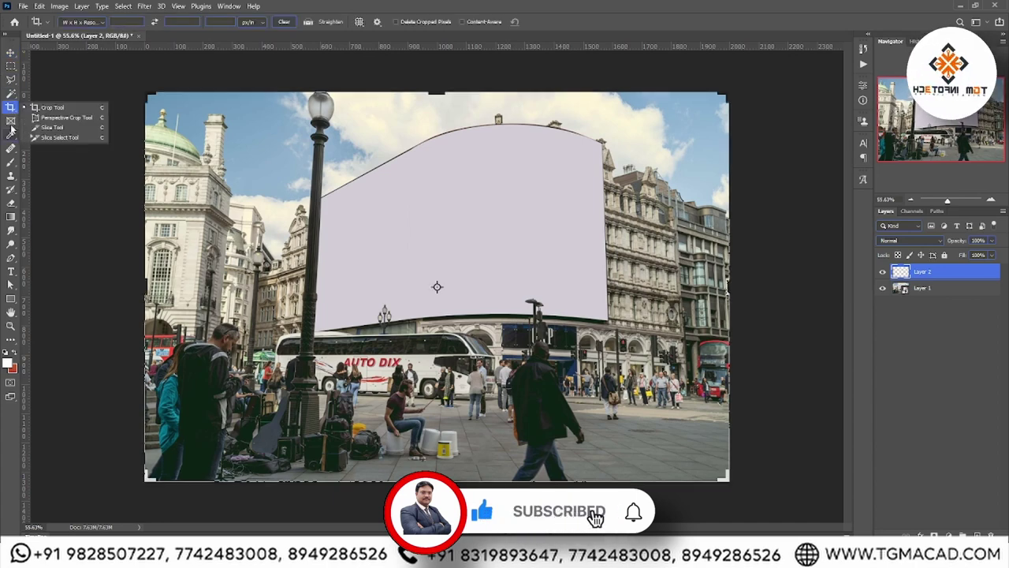
pyautogui.click(32, 118)
pyautogui.click(11, 135)
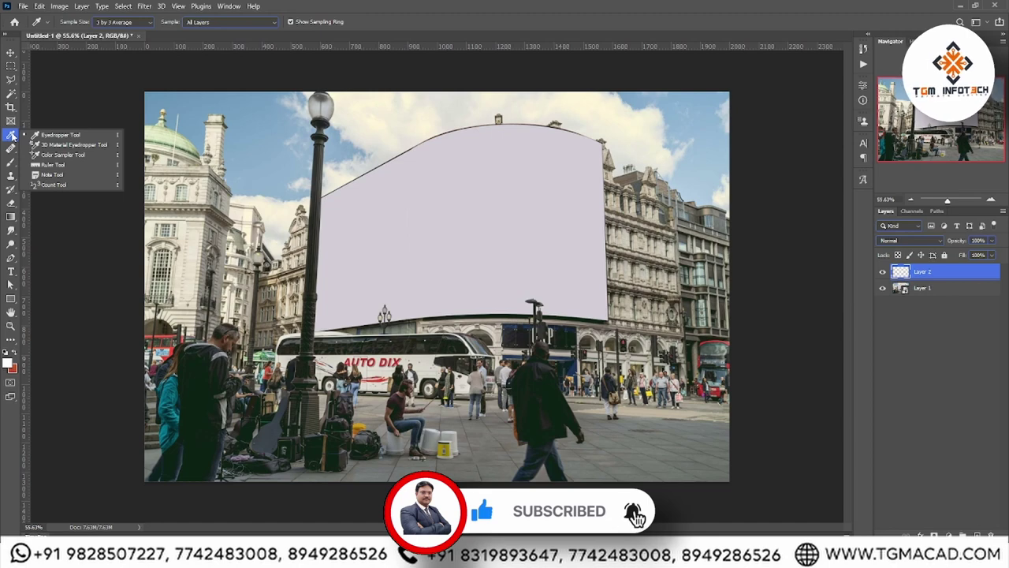
pyautogui.click(38, 165)
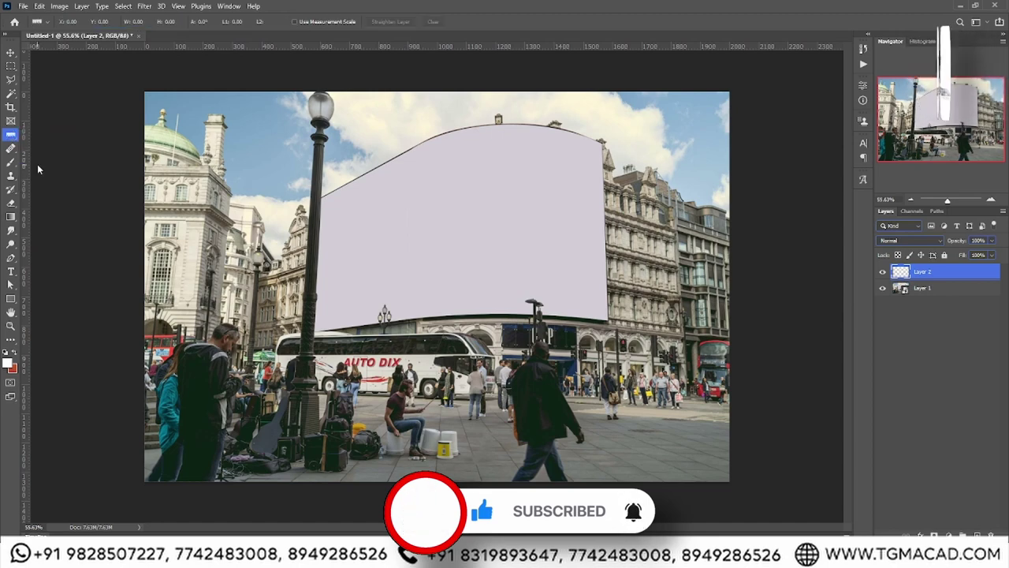
pyautogui.click(16, 340)
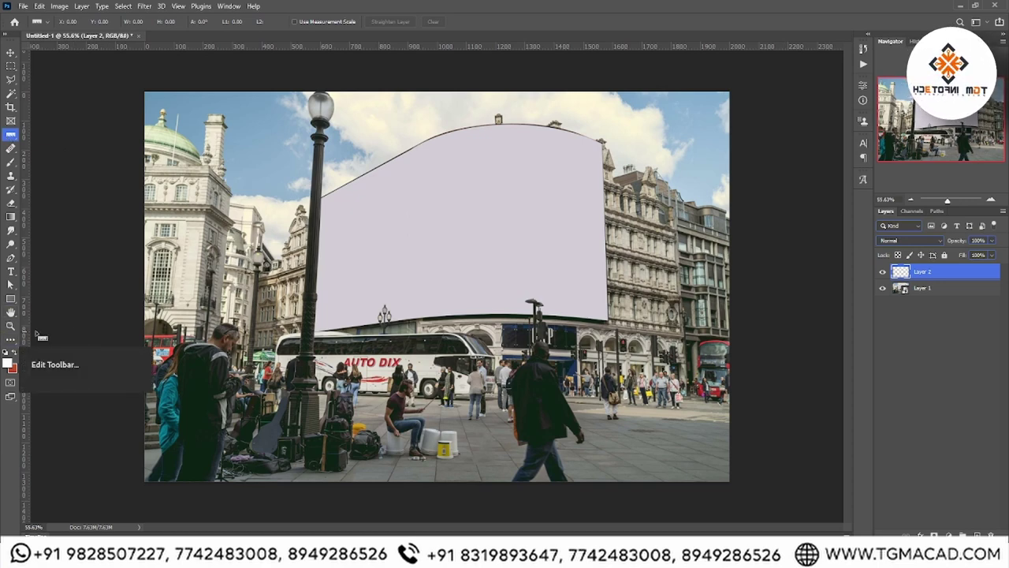
pyautogui.click(15, 139)
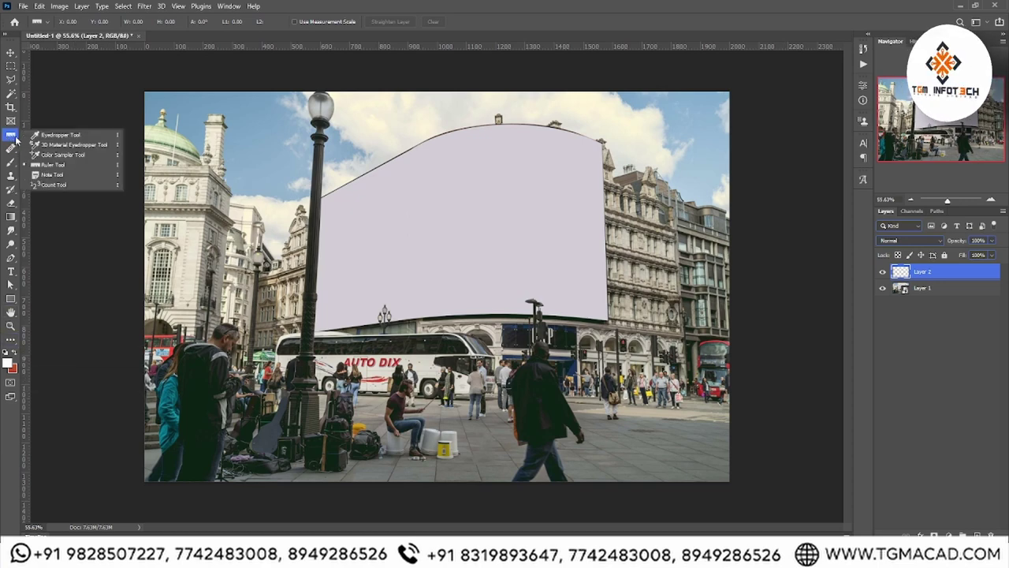
pyautogui.click(56, 166)
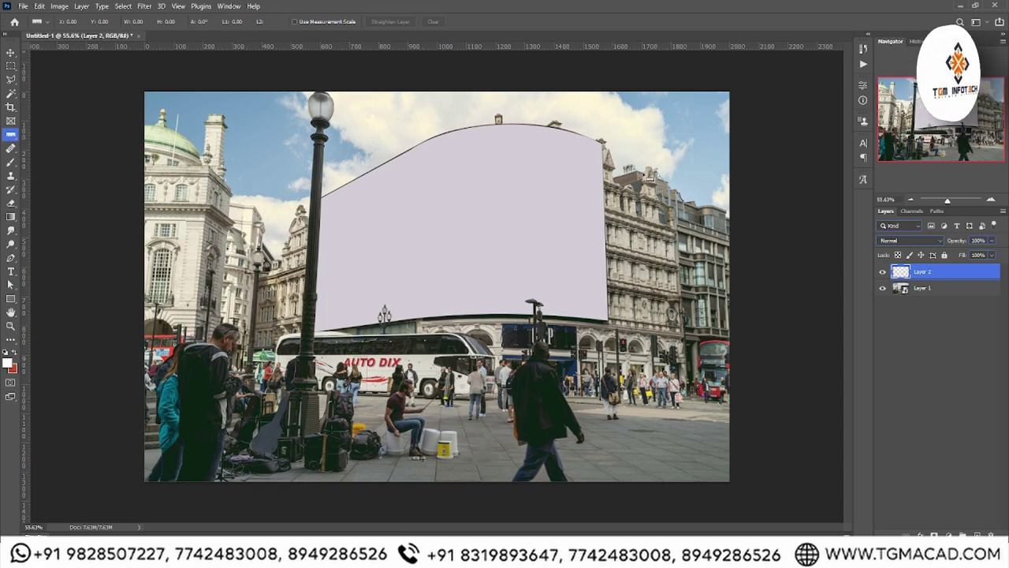
pyautogui.scroll(5, 629, 161)
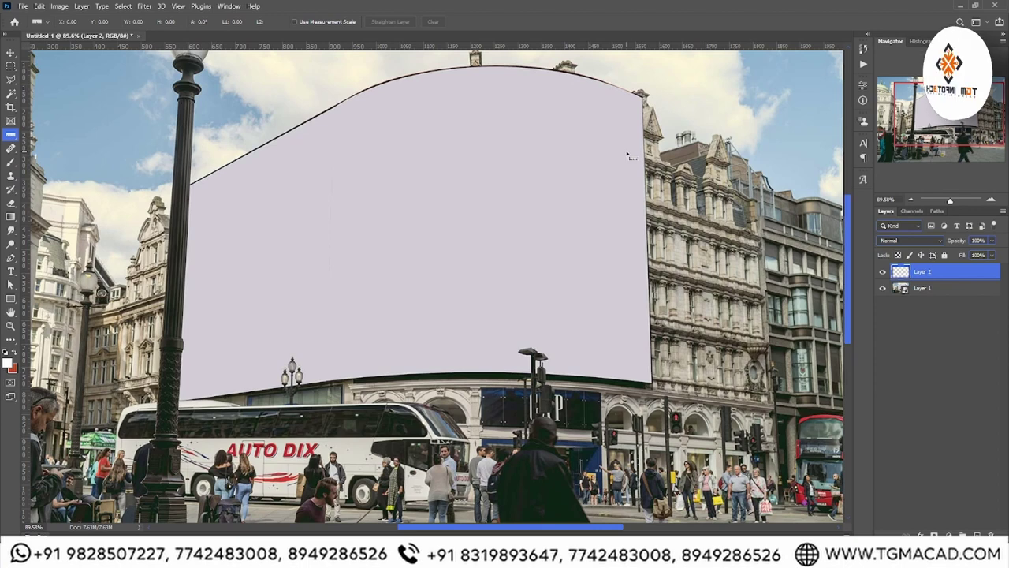
pyautogui.scroll(2, 755, 98)
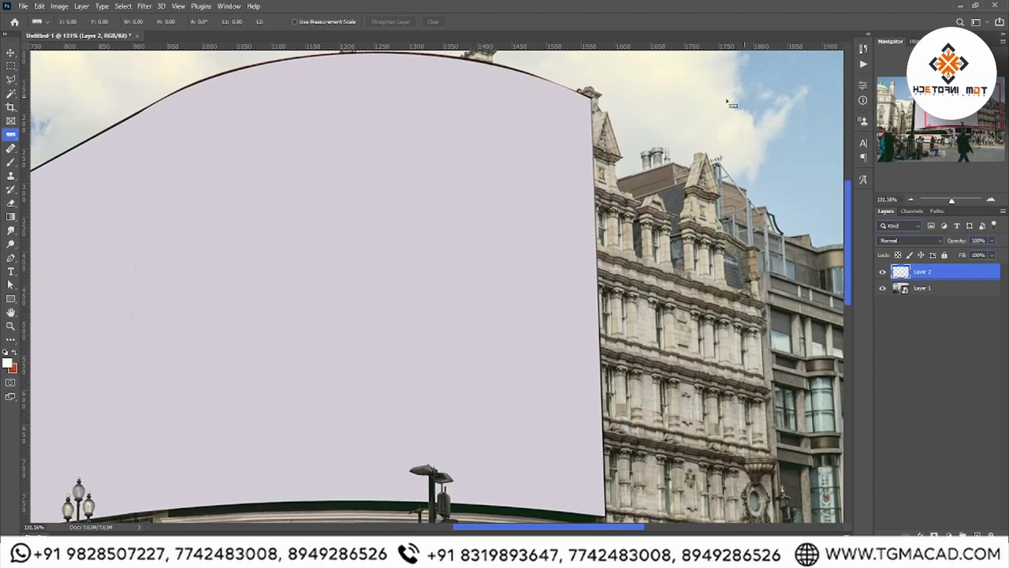
pyautogui.moveTo(596, 101); pyautogui.dragTo(609, 518)
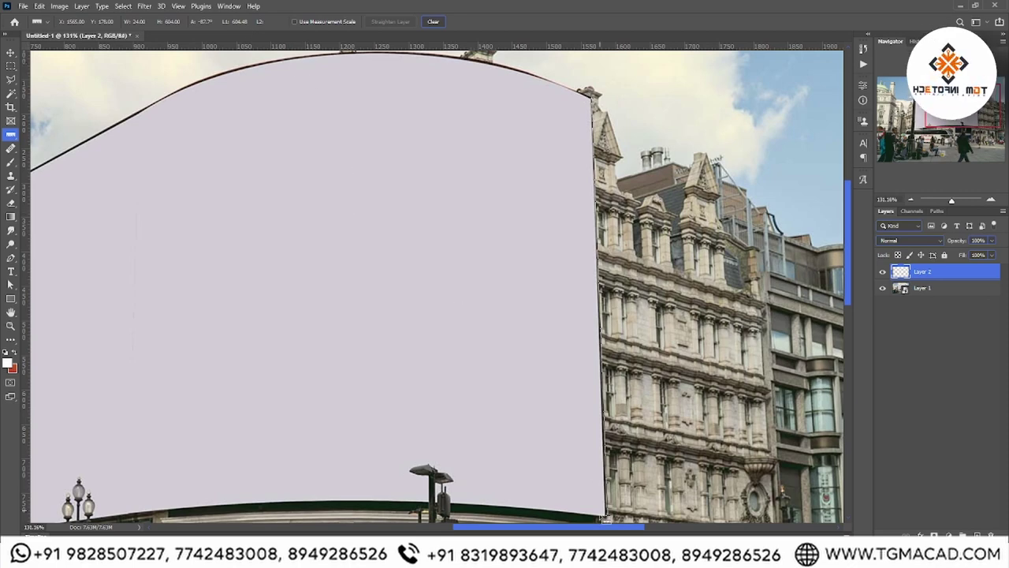
pyautogui.moveTo(606, 519); pyautogui.dragTo(237, 292)
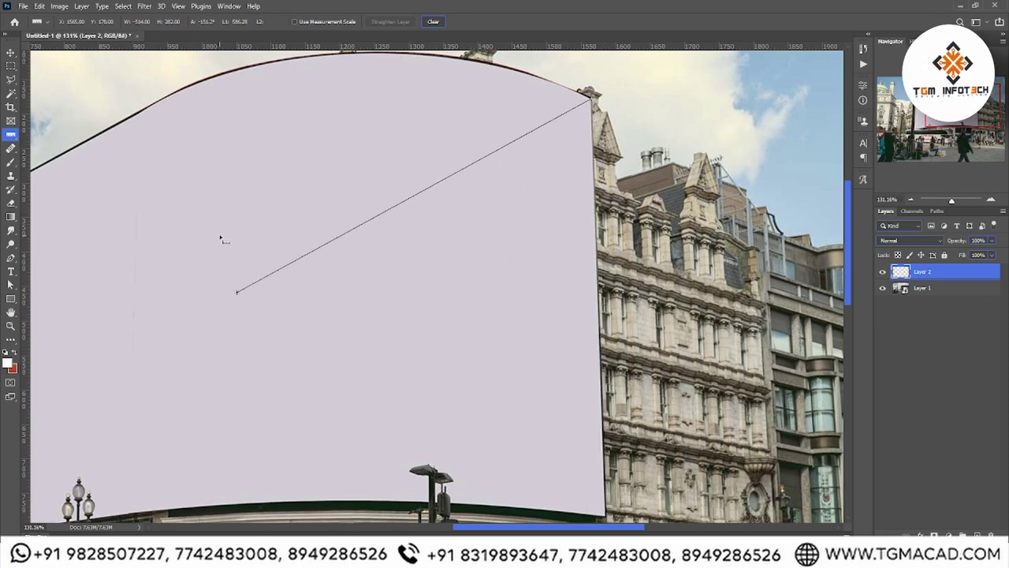
pyautogui.moveTo(228, 245)
pyautogui.mouseDown()
pyautogui.moveTo(495, 341)
pyautogui.moveTo(190, 275)
pyautogui.mouseUp()
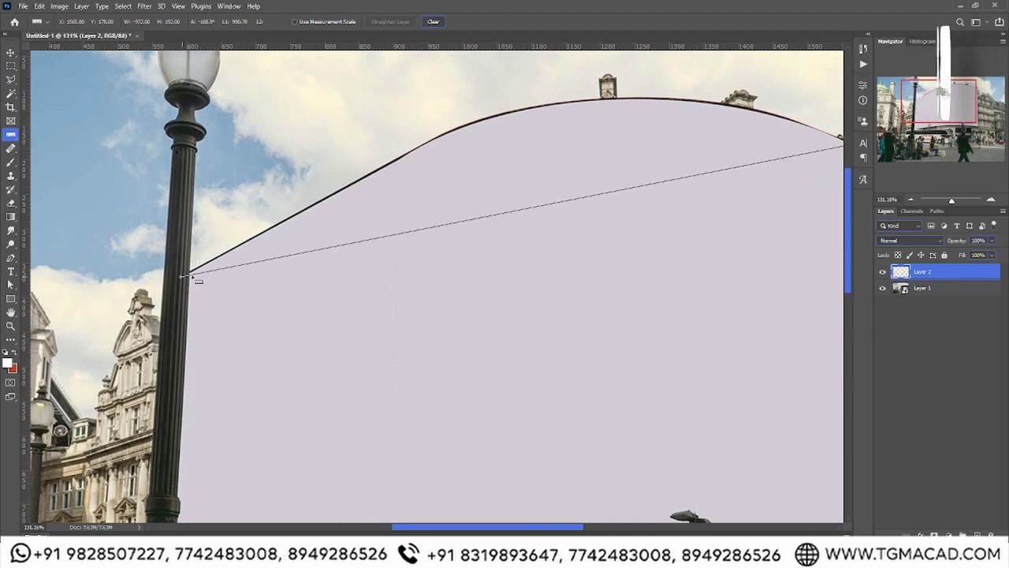
pyautogui.moveTo(505, 198); pyautogui.dragTo(360, 260)
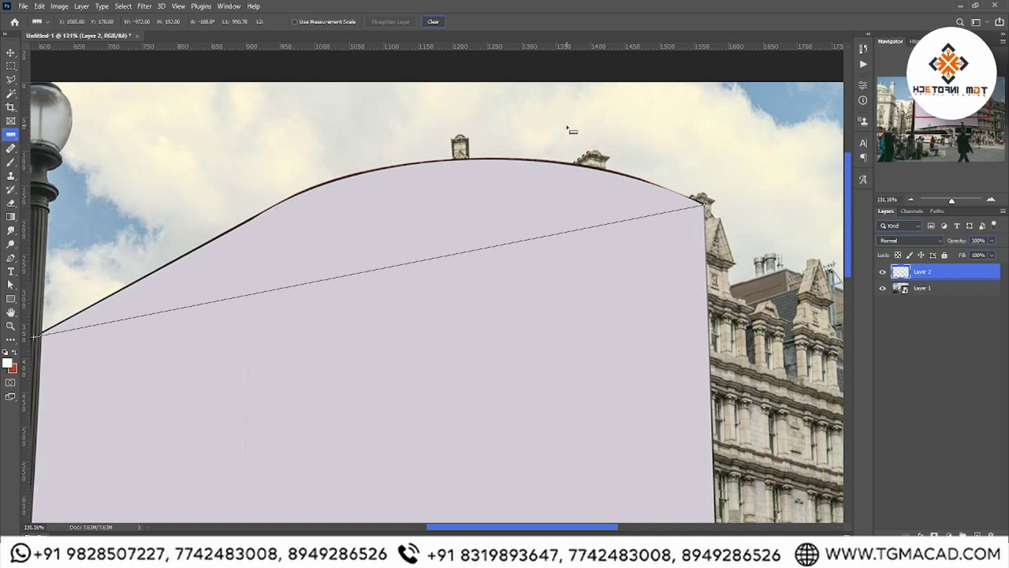
pyautogui.click(435, 21)
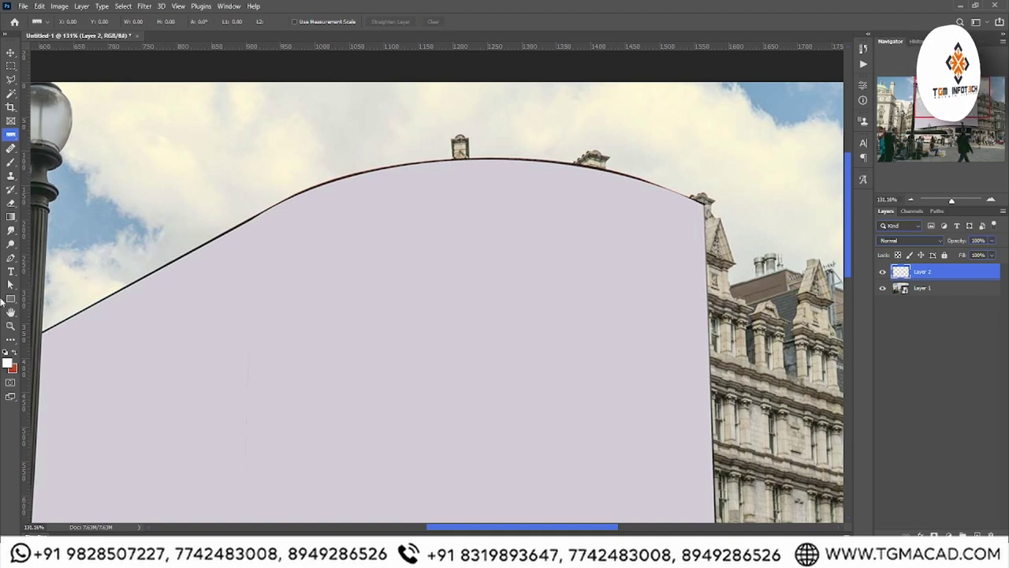
# Fit the image in the window and draw a white, square-cornered rectangle over the billboard.
pyautogui.click(10, 326)
pyautogui.hotkey('ctrl', '0')
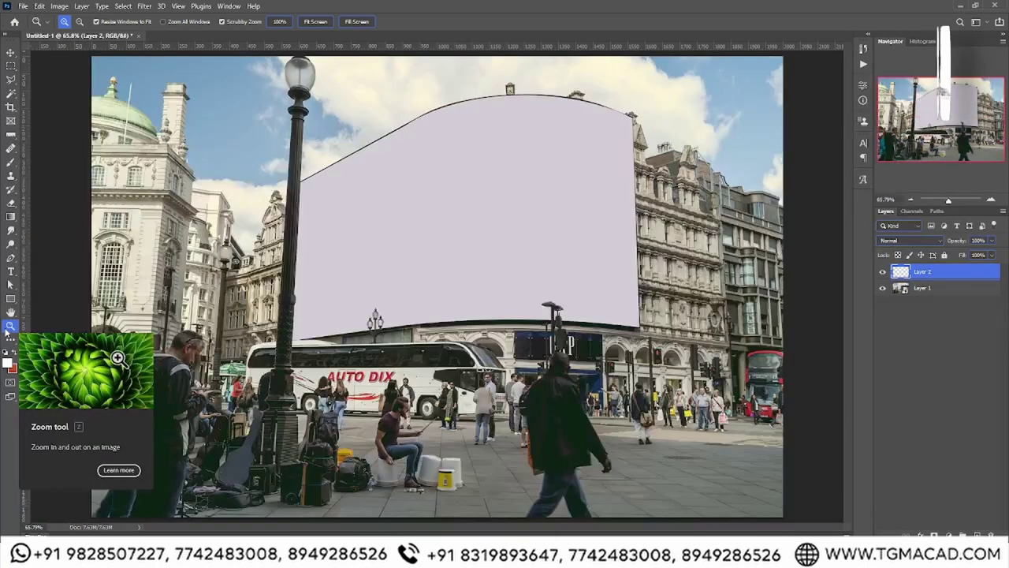
pyautogui.click(11, 298)
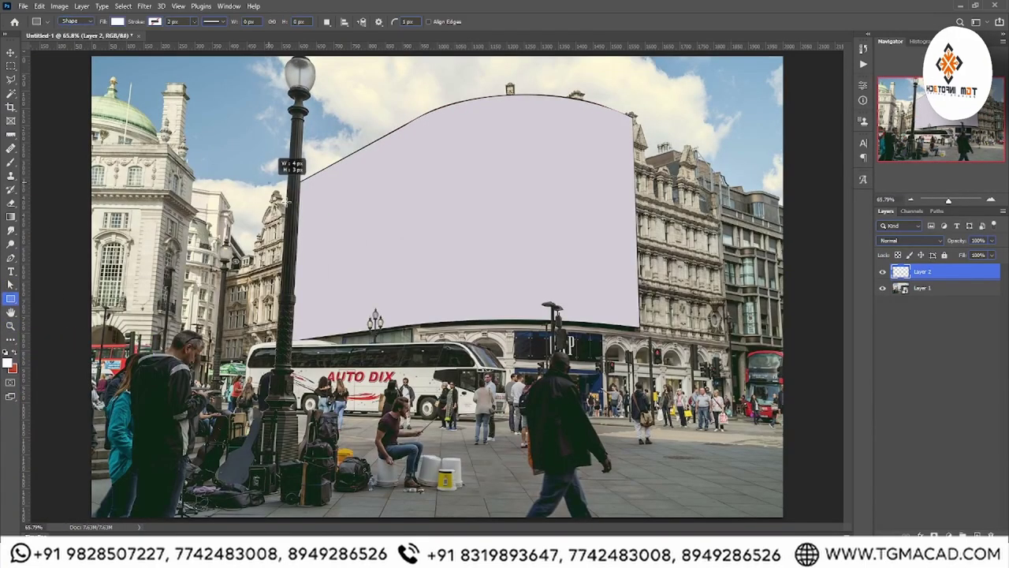
pyautogui.moveTo(295, 181); pyautogui.dragTo(692, 392)
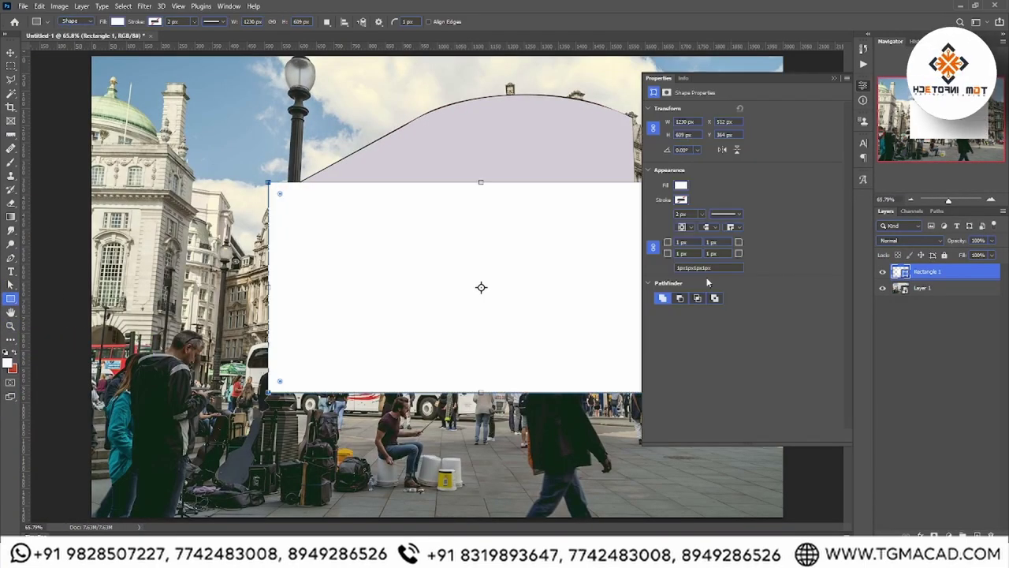
pyautogui.click(681, 200)
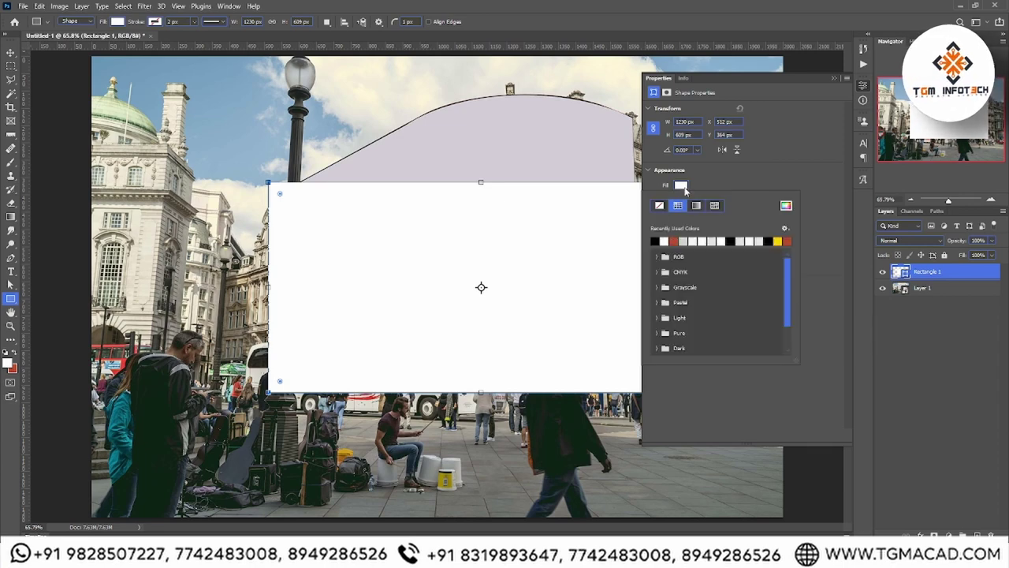
pyautogui.click(697, 240)
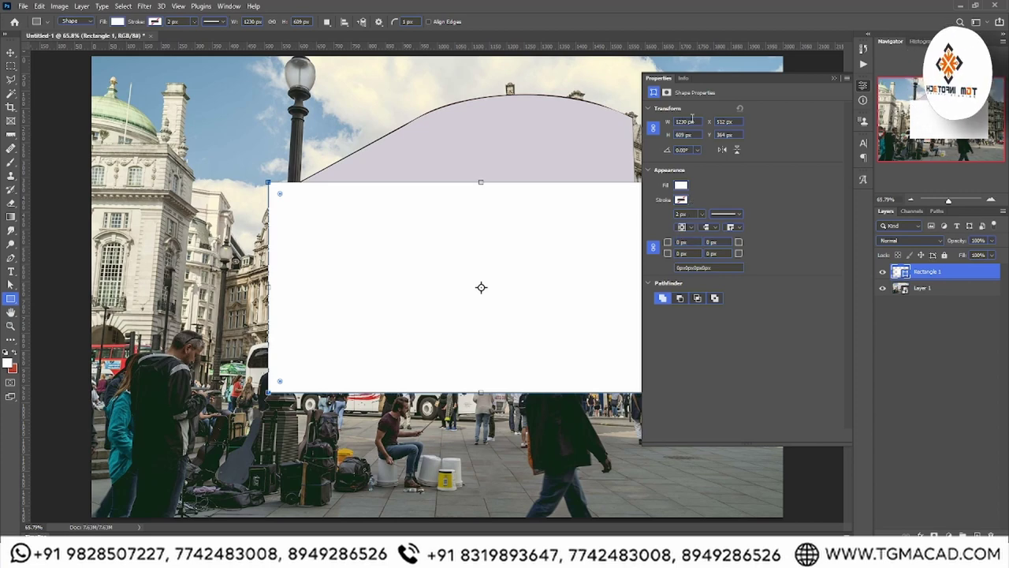
# Unlink width and height and resize the rectangle to 1100 × 600 px.
pyautogui.click(653, 131)
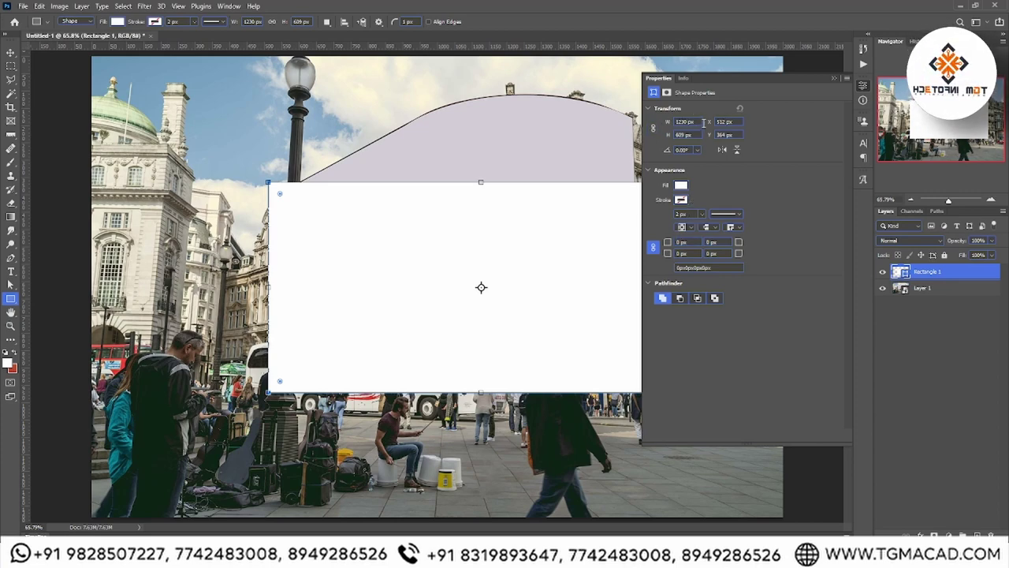
pyautogui.doubleClick(685, 121)
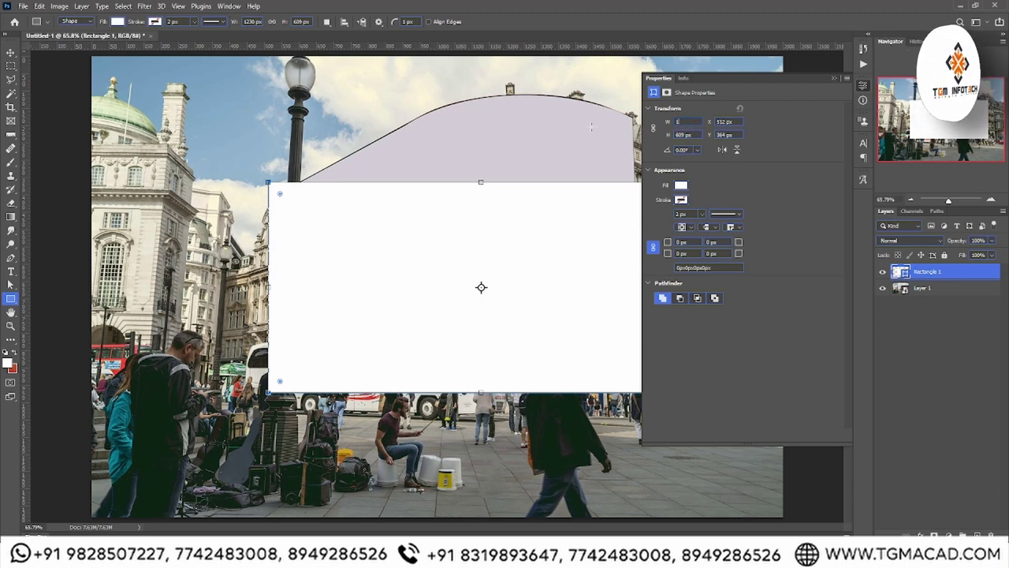
pyautogui.write('100 p')
pyautogui.press('Return')
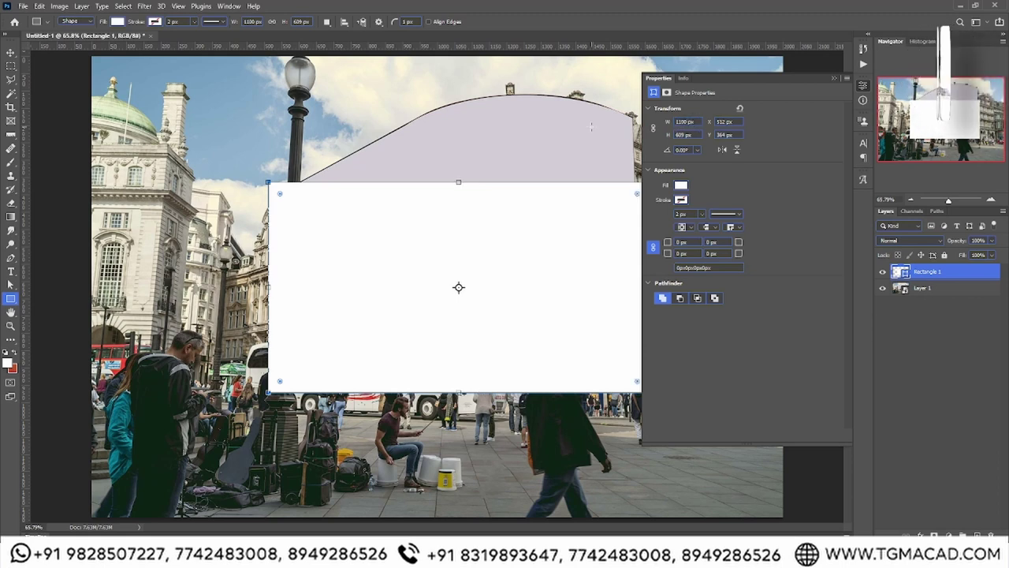
pyautogui.doubleClick(694, 135)
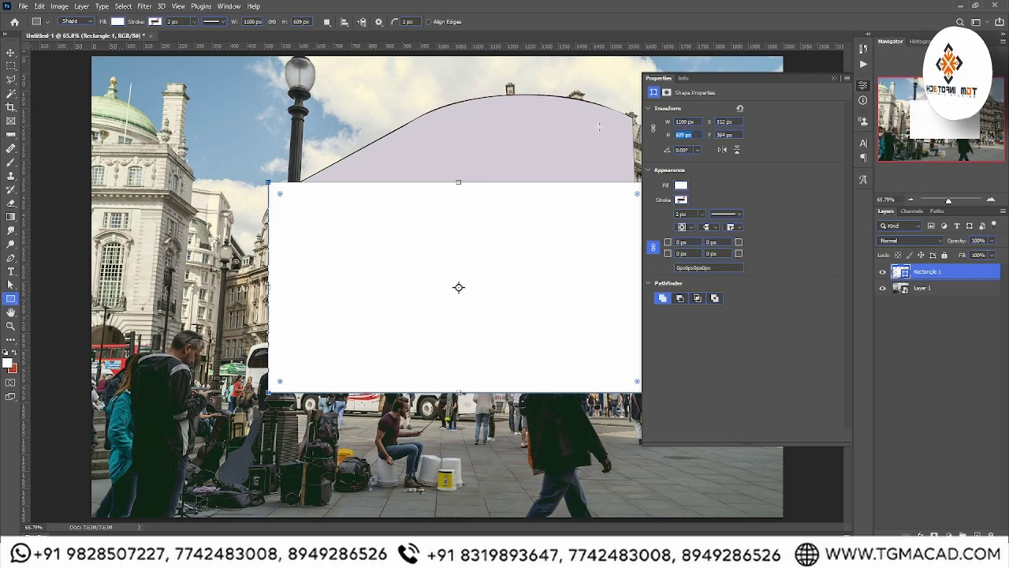
pyautogui.write('6')
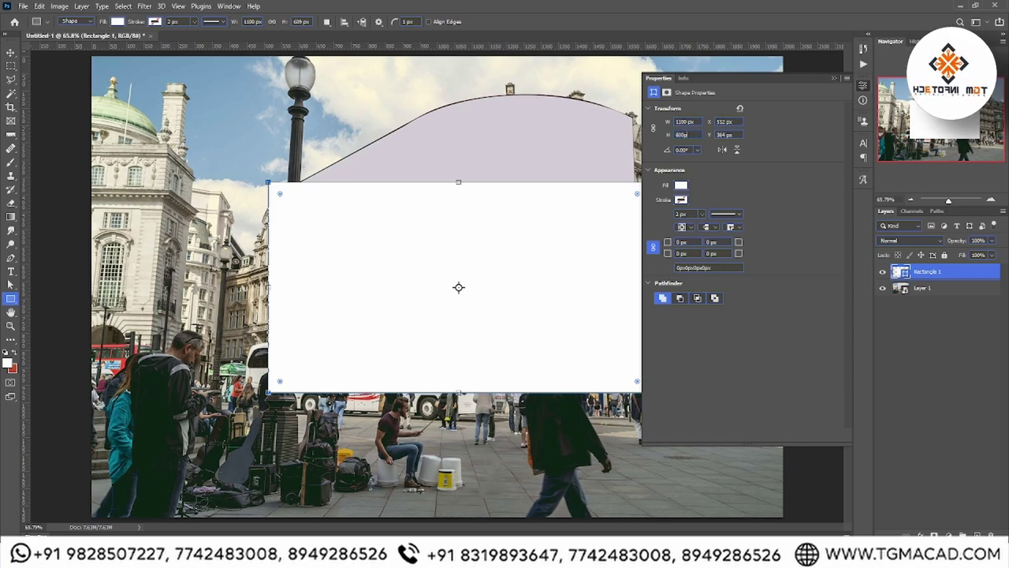
pyautogui.press('Return')
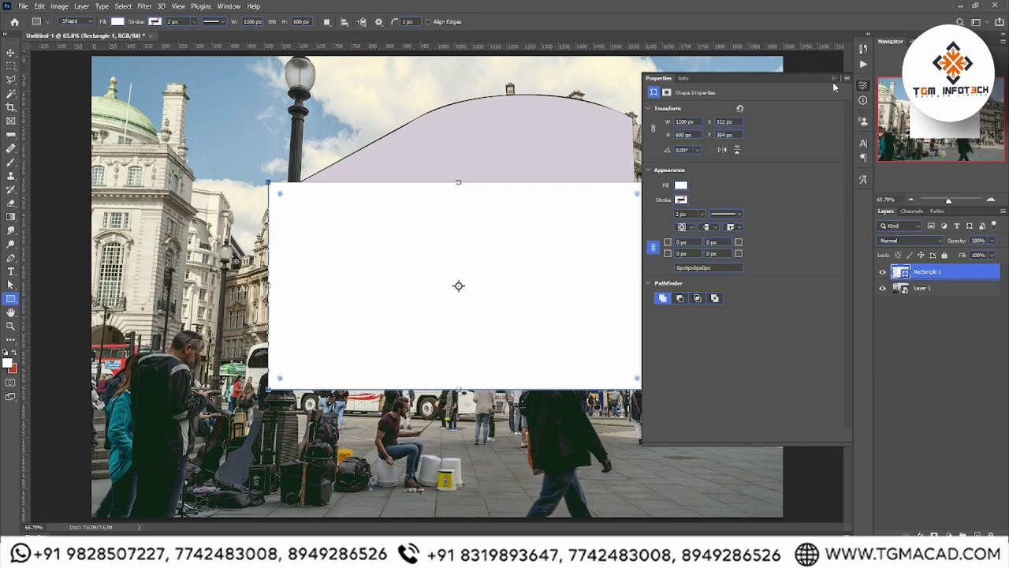
pyautogui.click(833, 79)
pyautogui.click(11, 52)
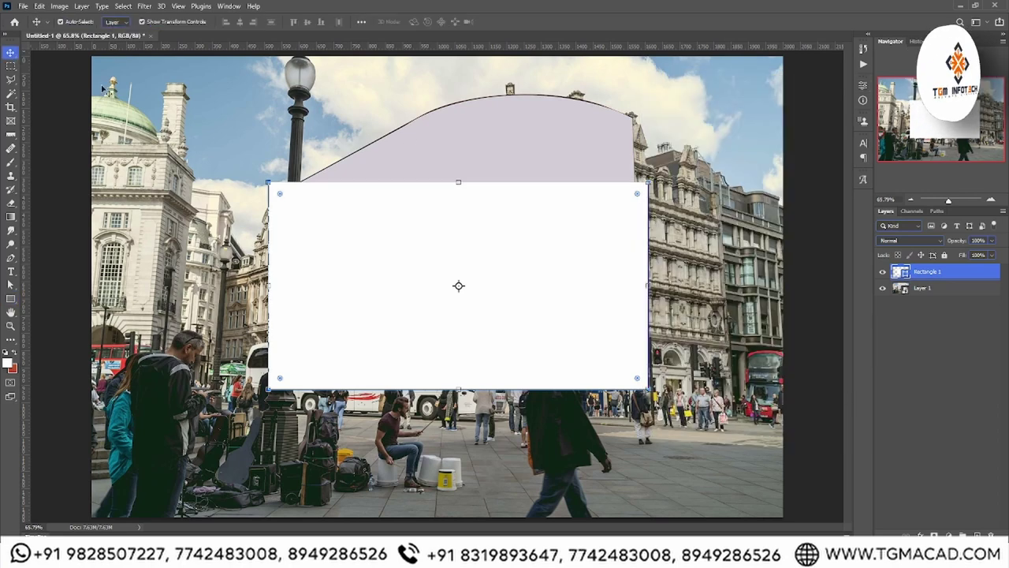
pyautogui.rightClick(945, 280)
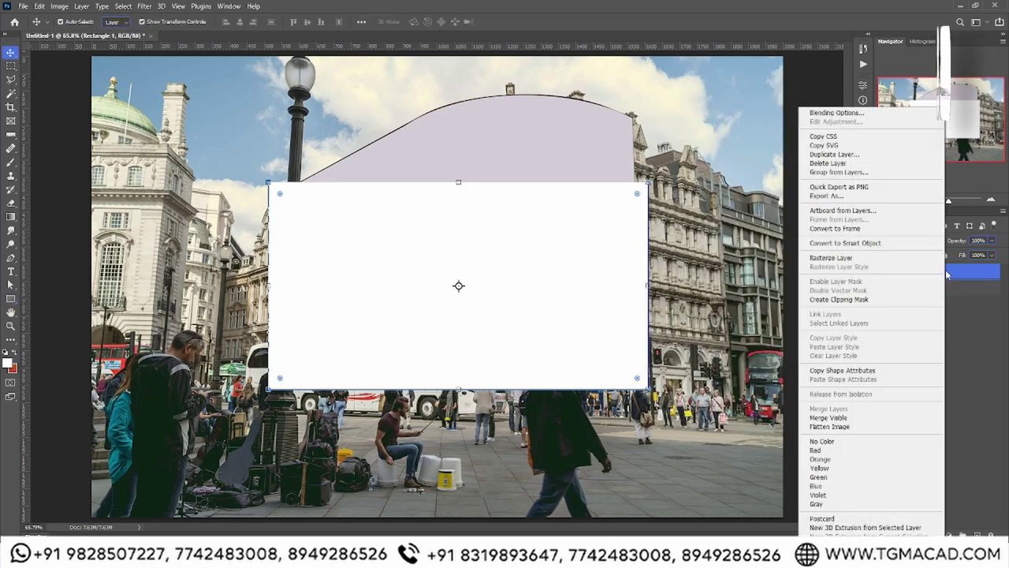
pyautogui.click(840, 245)
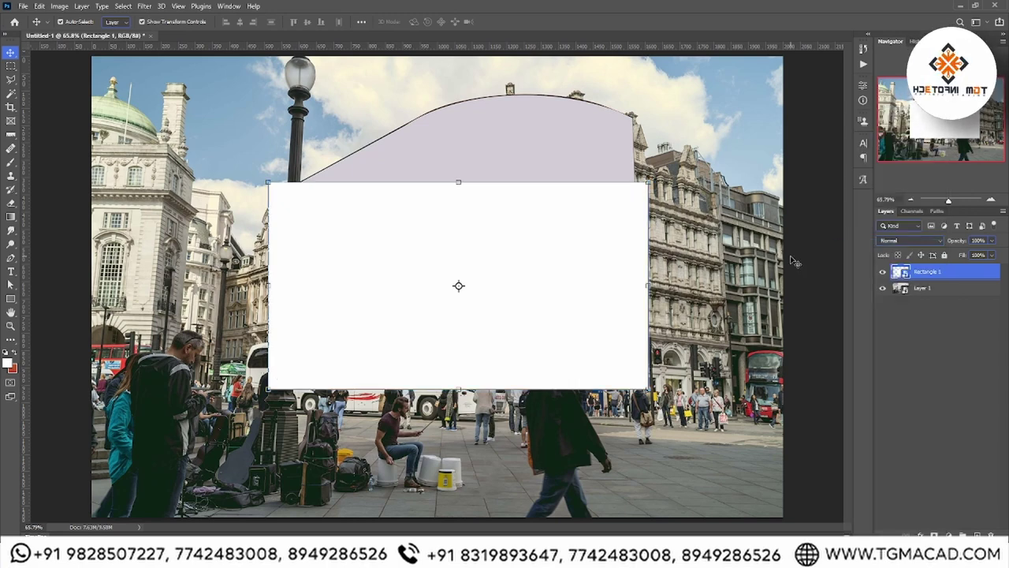
pyautogui.press('t')
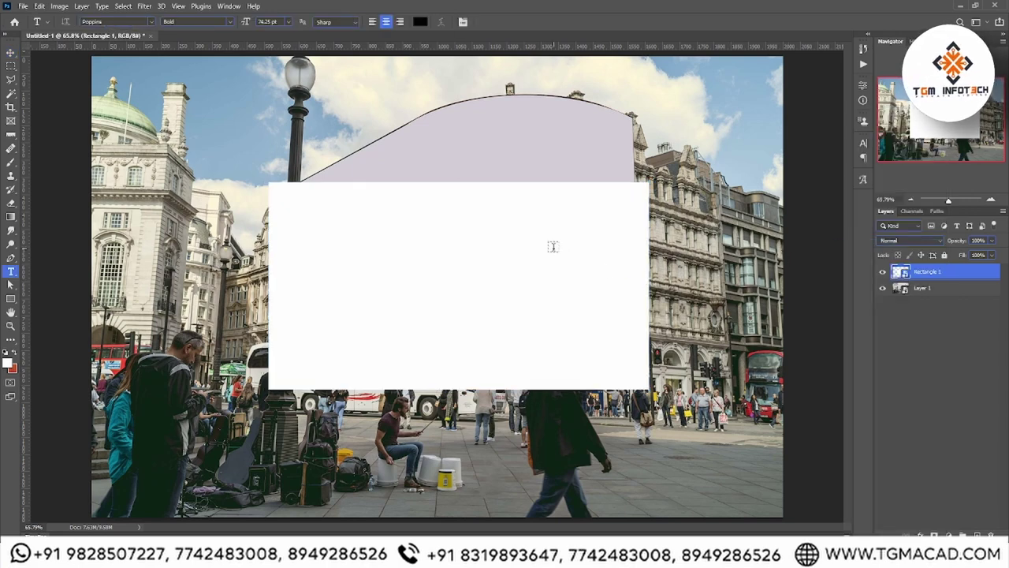
pyautogui.rightClick(553, 249)
pyautogui.press('Escape')
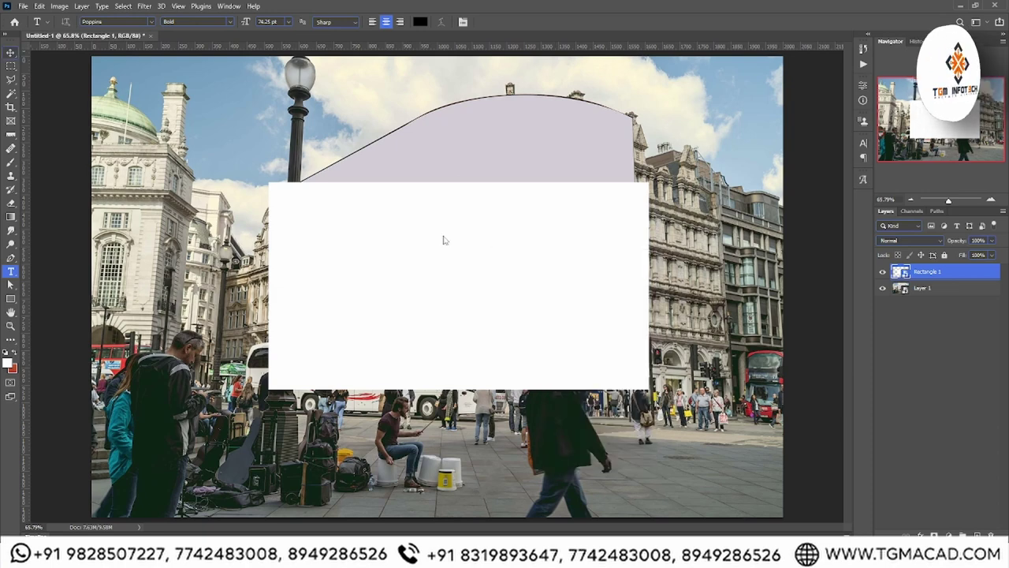
pyautogui.click(460, 237)
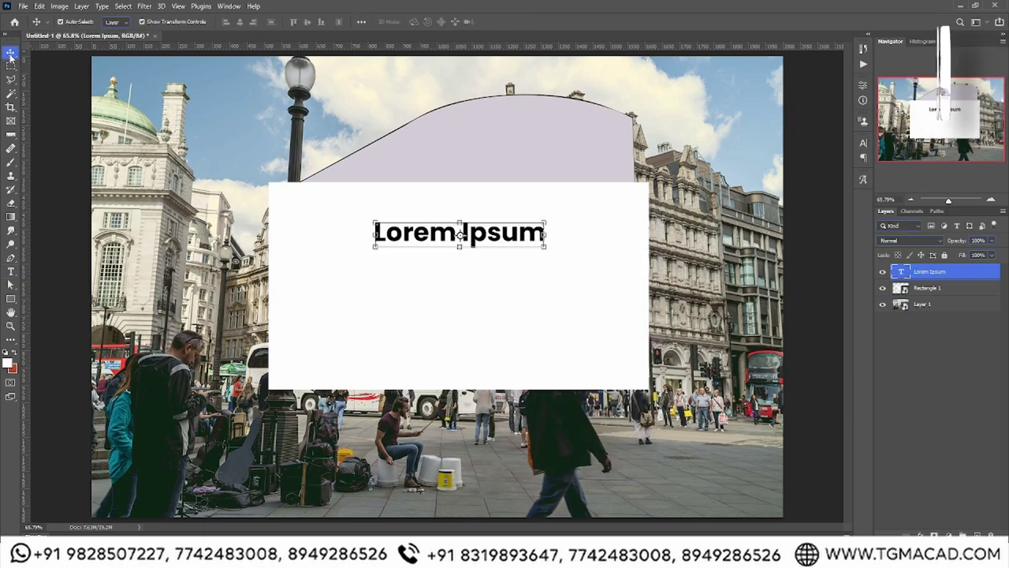
pyautogui.click(10, 51)
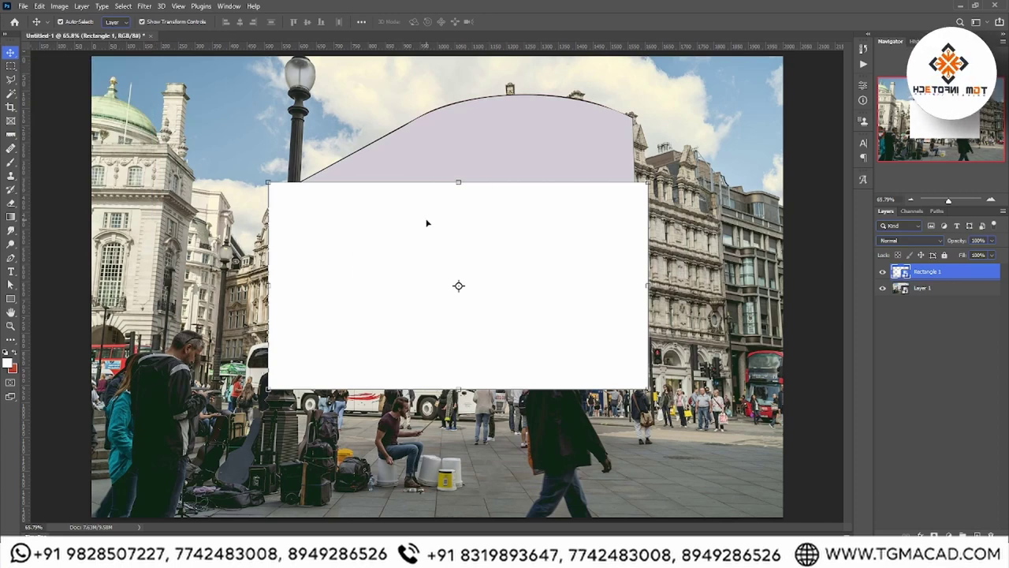
# Put the rectangle into Distort transform and lower its opacity to 26%.
pyautogui.hotkey('ctrl', 't')
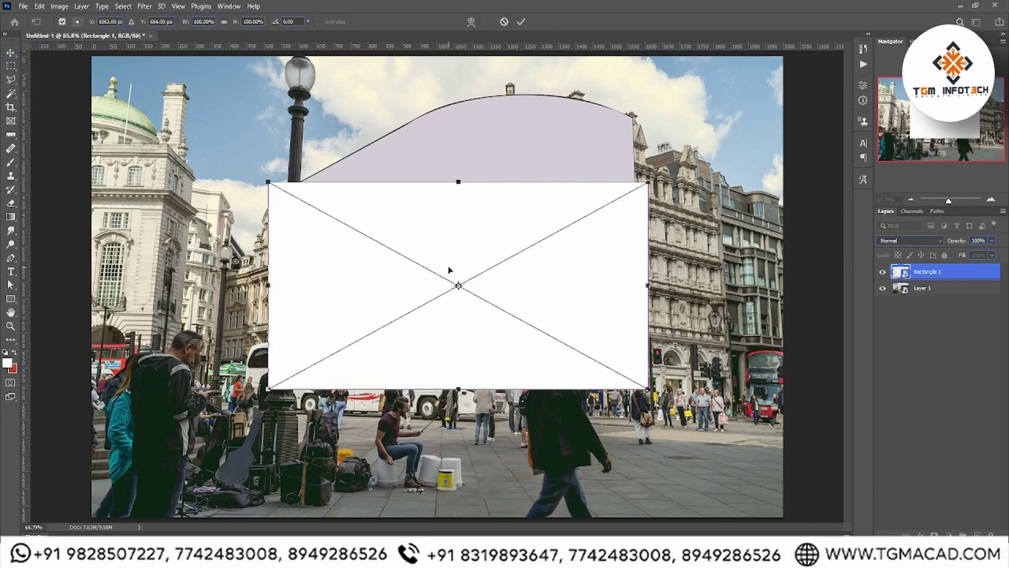
pyautogui.rightClick(536, 224)
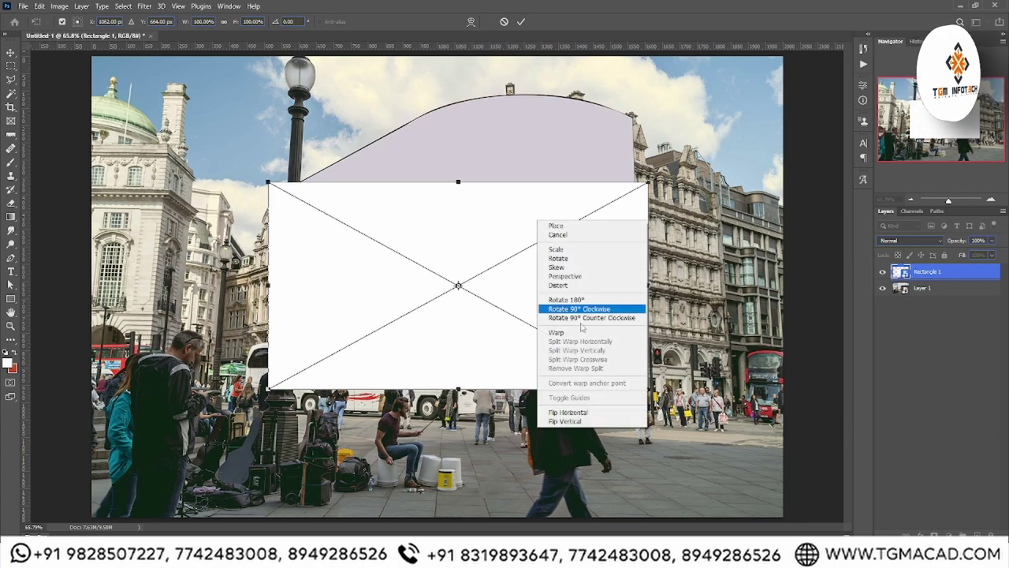
pyautogui.click(558, 285)
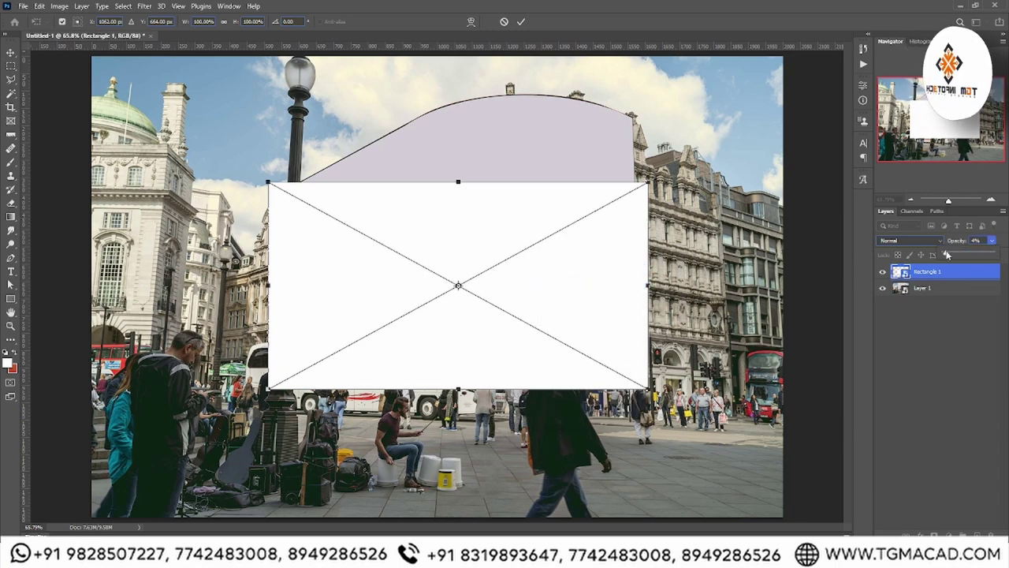
pyautogui.moveTo(992, 240)
pyautogui.mouseDown()
pyautogui.moveTo(946, 254)
pyautogui.moveTo(957, 254)
pyautogui.mouseUp()
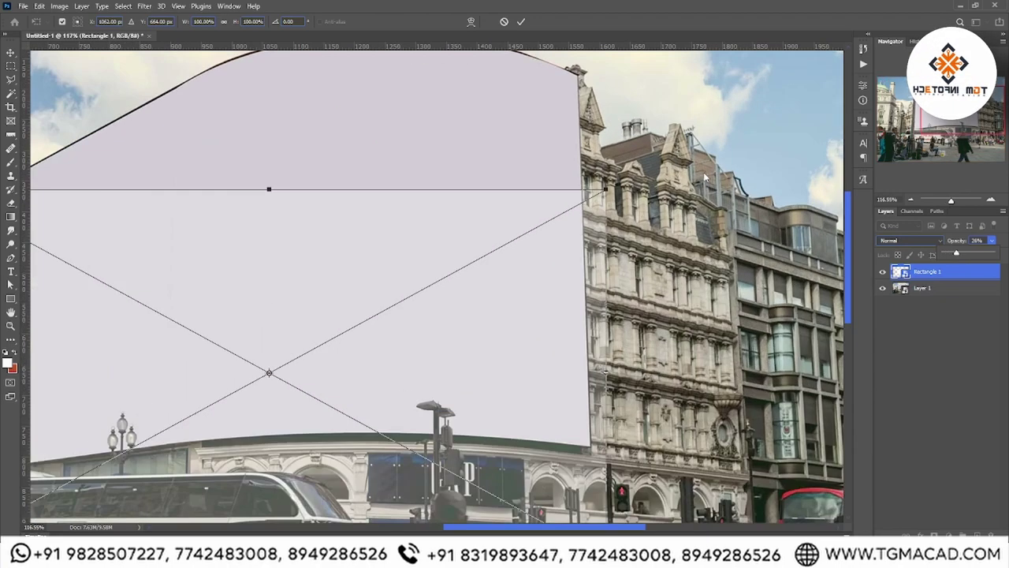
# Pin the rectangle's right corners to the building's roof corner and the screen's lower edge.
pyautogui.scroll(5, 694, 169)
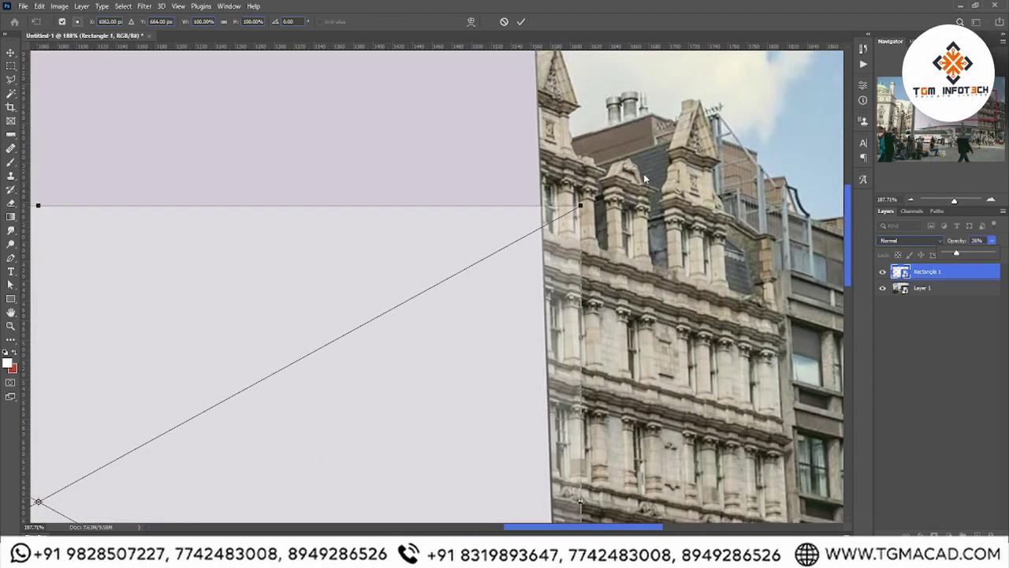
pyautogui.scroll(5, 444, 299)
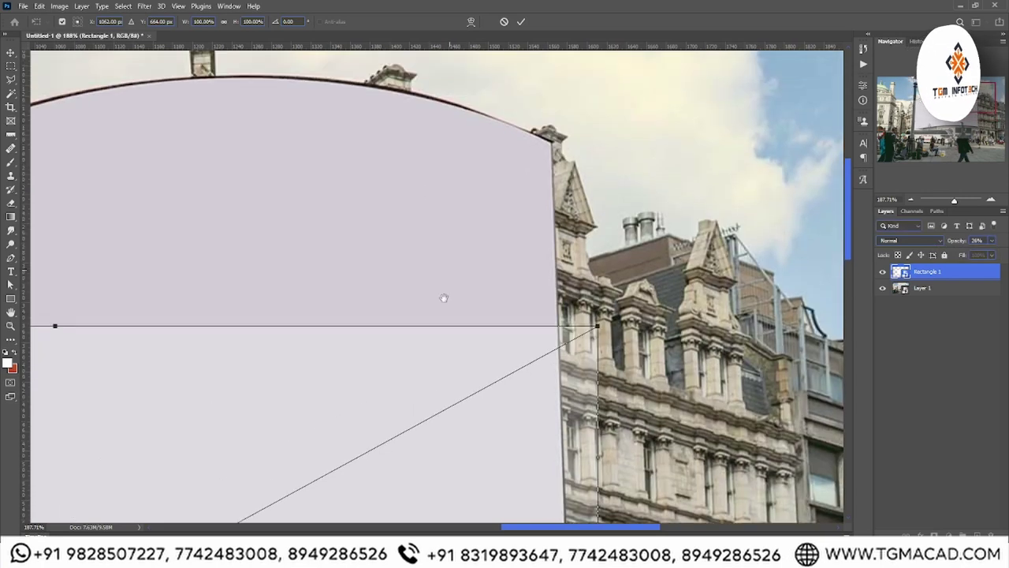
pyautogui.scroll(2, 445, 311)
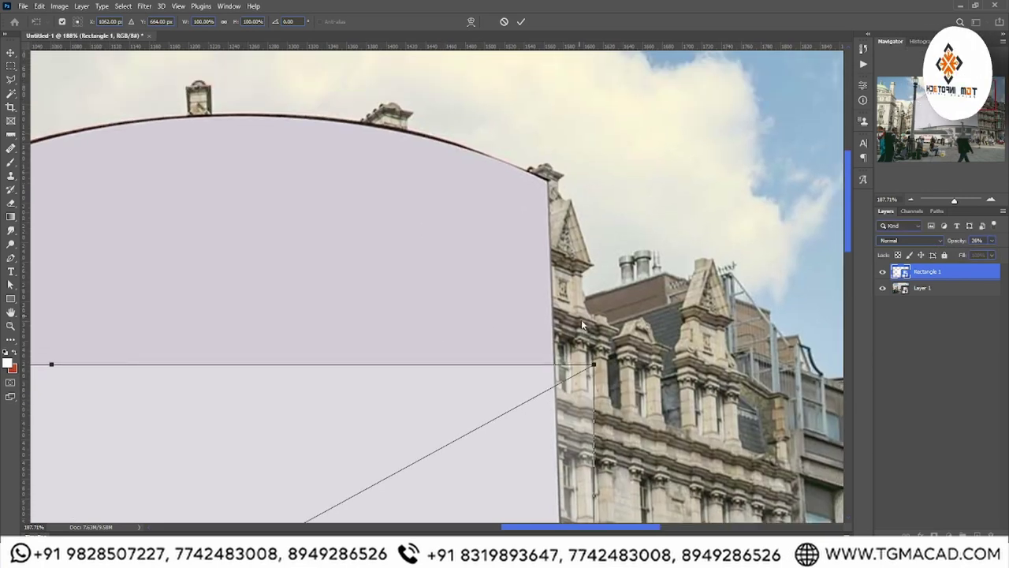
pyautogui.moveTo(591, 364); pyautogui.dragTo(548, 181)
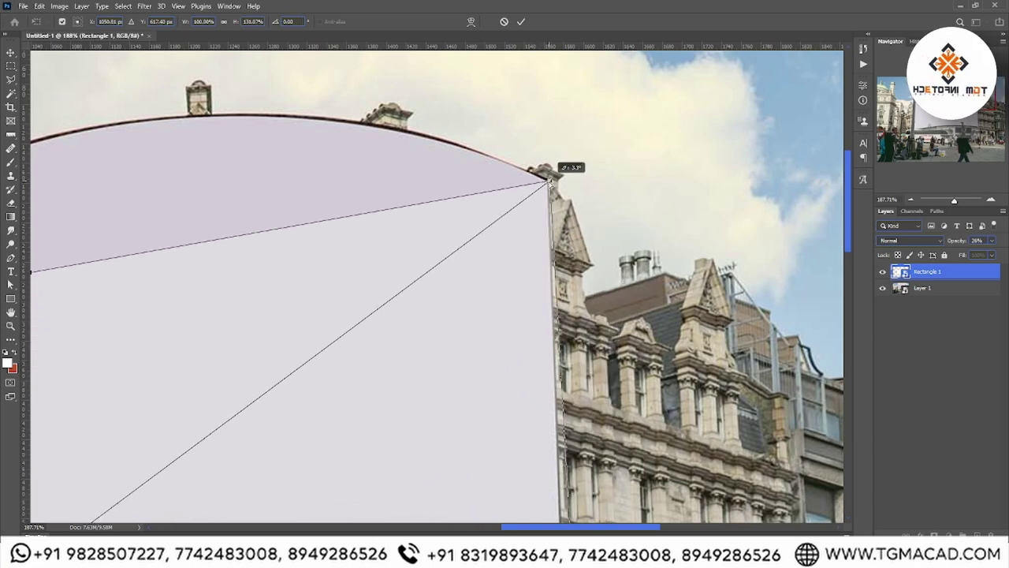
pyautogui.scroll(-5, 513, 239)
pyautogui.scroll(-5, 541, 218)
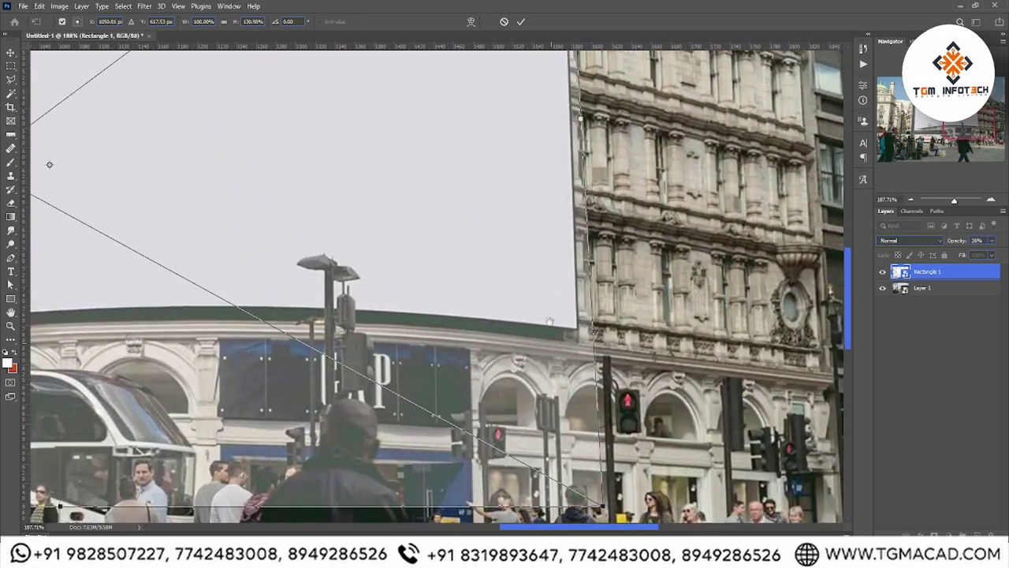
pyautogui.scroll(-2, 623, 449)
pyautogui.moveTo(597, 456); pyautogui.dragTo(567, 272)
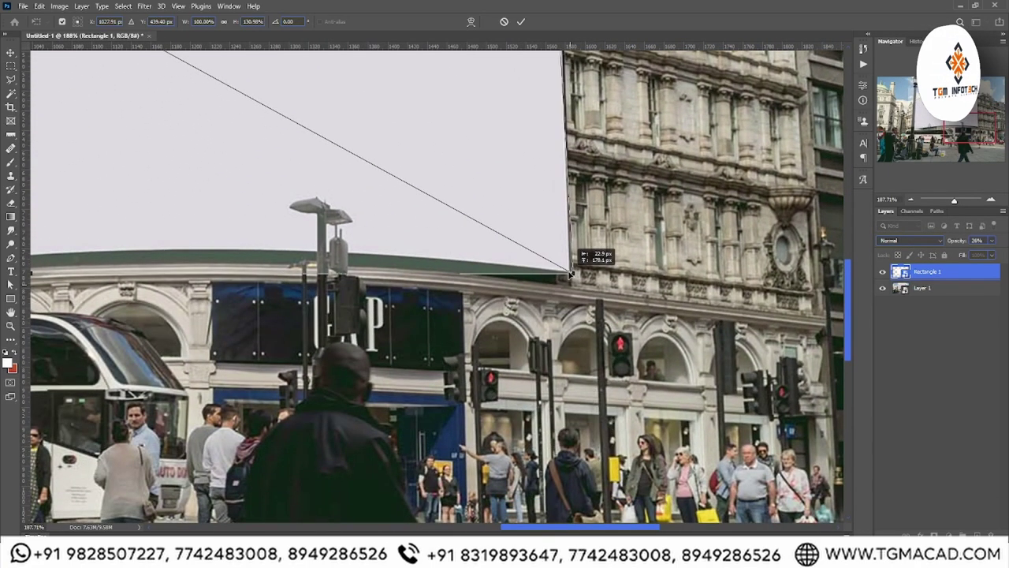
# Pin the left corners beside the lamp post and realign the top-right corner.
pyautogui.moveTo(476, 278); pyautogui.dragTo(721, 365)
pyautogui.hscroll(-5, 491, 265)
pyautogui.hscroll(-5, 501, 260)
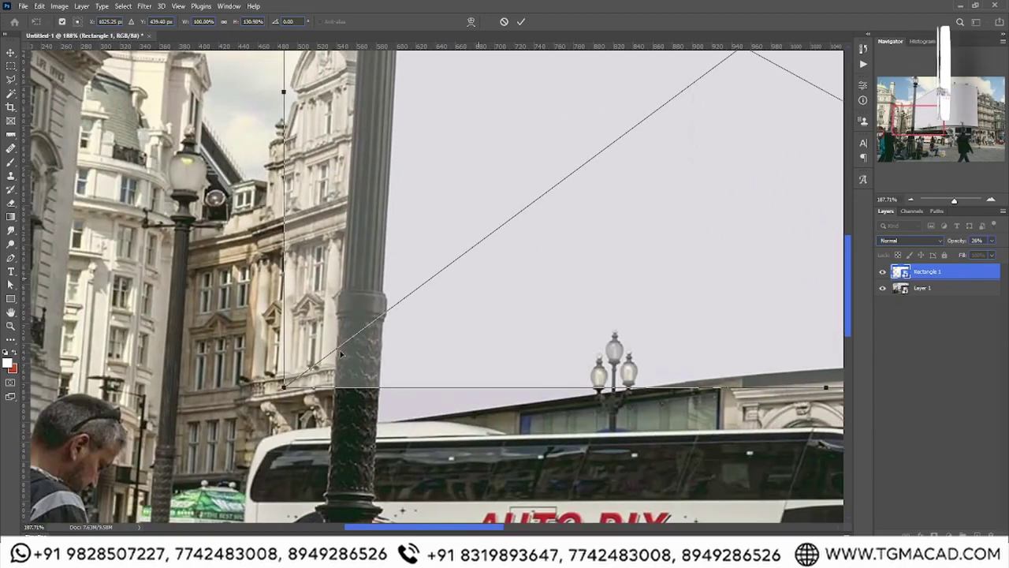
pyautogui.moveTo(283, 386); pyautogui.dragTo(372, 424)
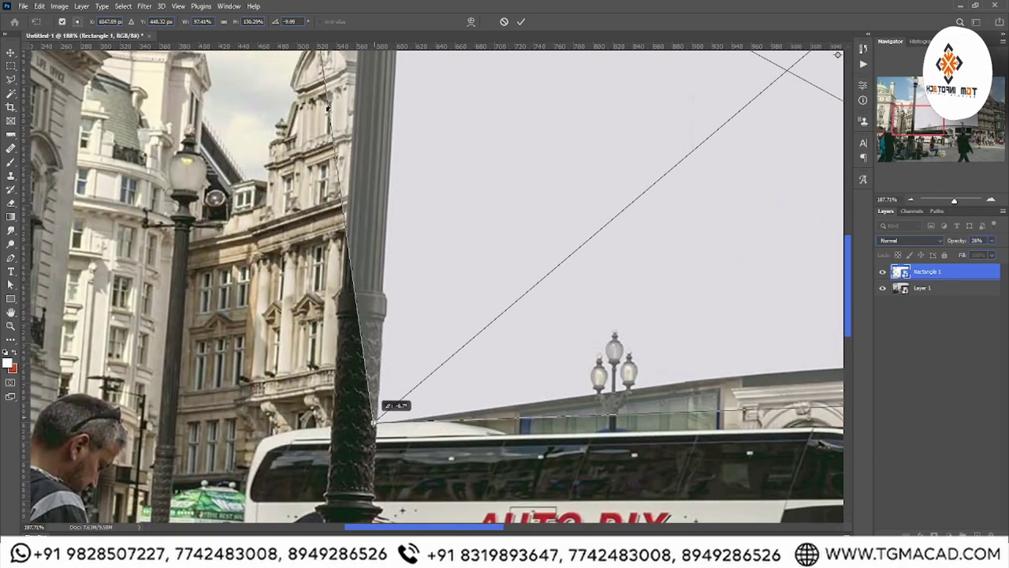
pyautogui.scroll(10, 417, 306)
pyautogui.scroll(-2, 387, 239)
pyautogui.scroll(-2, 409, 351)
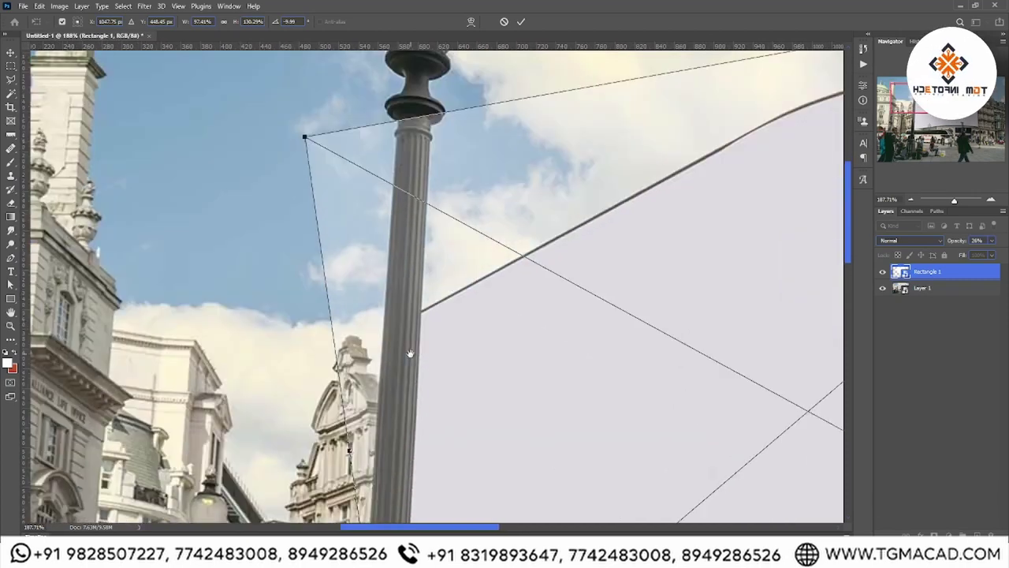
pyautogui.moveTo(304, 137); pyautogui.dragTo(418, 314)
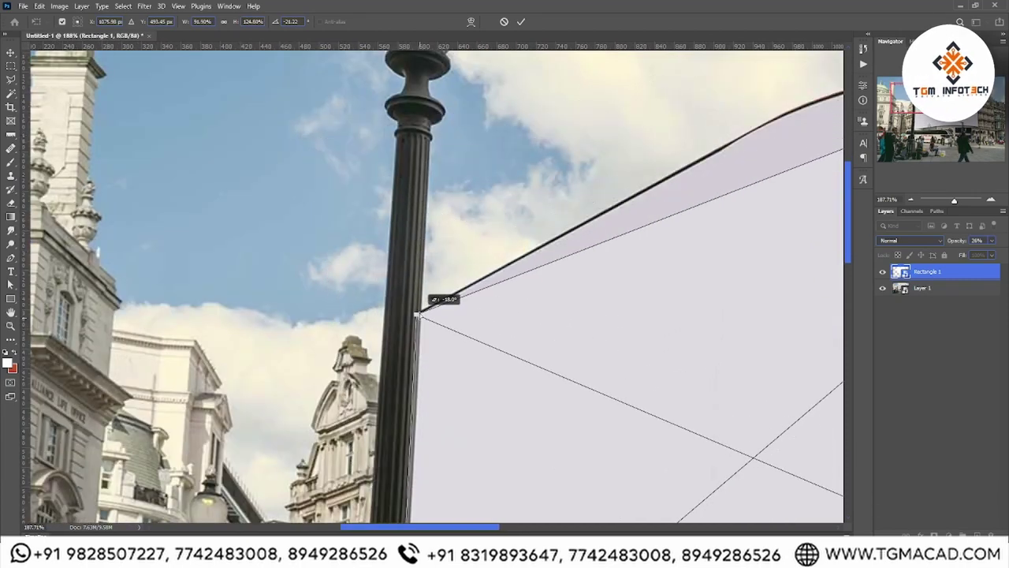
pyautogui.scroll(-3, 505, 295)
pyautogui.scroll(-3, 556, 298)
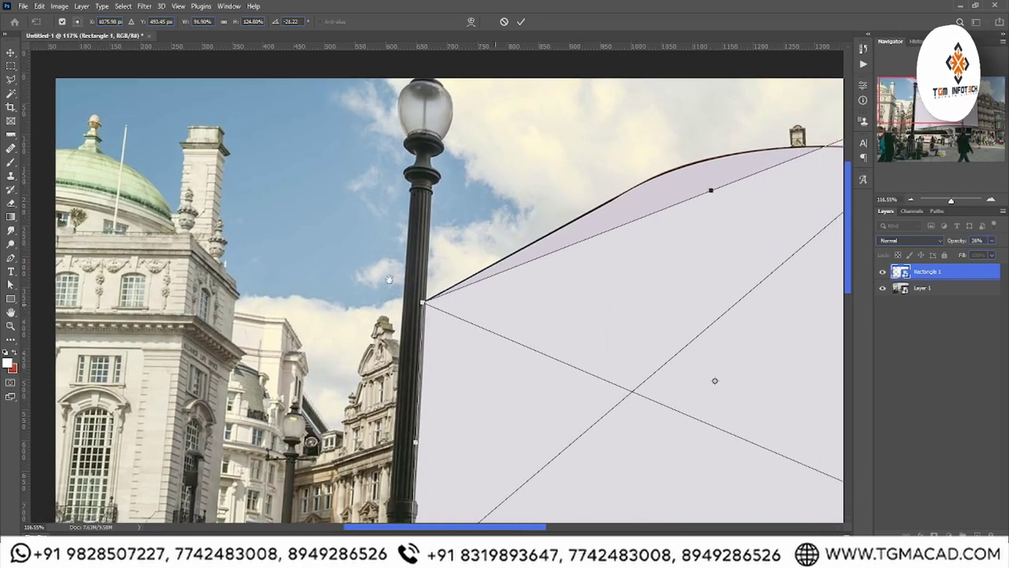
pyautogui.scroll(-2, 540, 306)
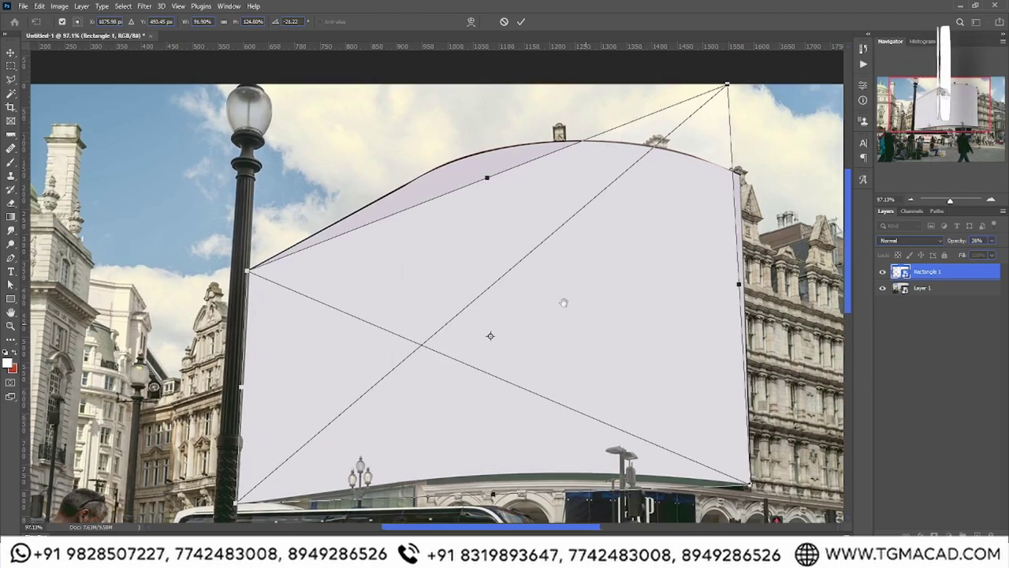
pyautogui.hscroll(3, 563, 299)
pyautogui.hscroll(2, 531, 273)
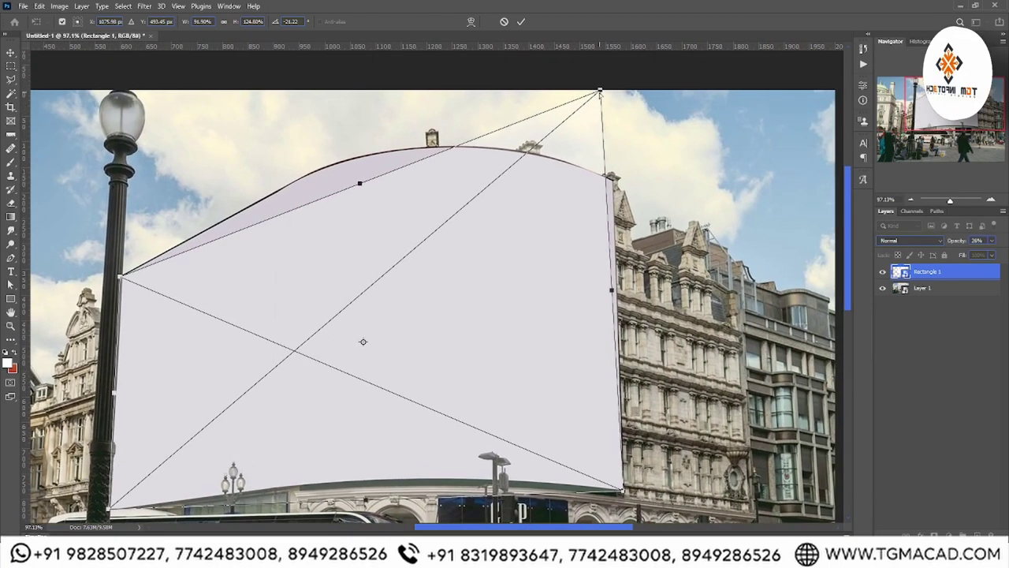
pyautogui.moveTo(600, 93); pyautogui.dragTo(611, 182)
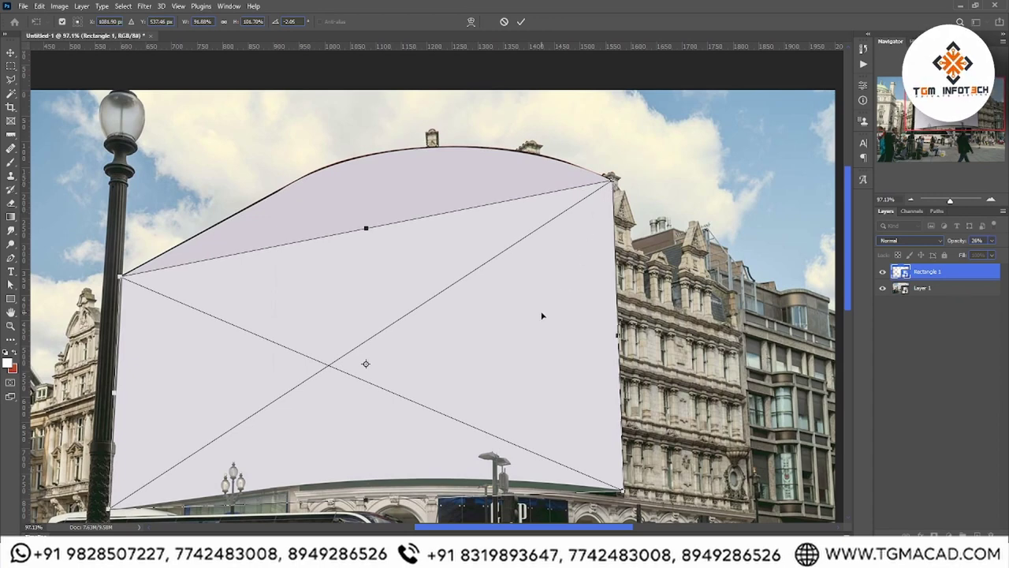
# Switch the transform to Warp and bend the rectangle's top edge up along the billboard arch.
pyautogui.rightClick(446, 282)
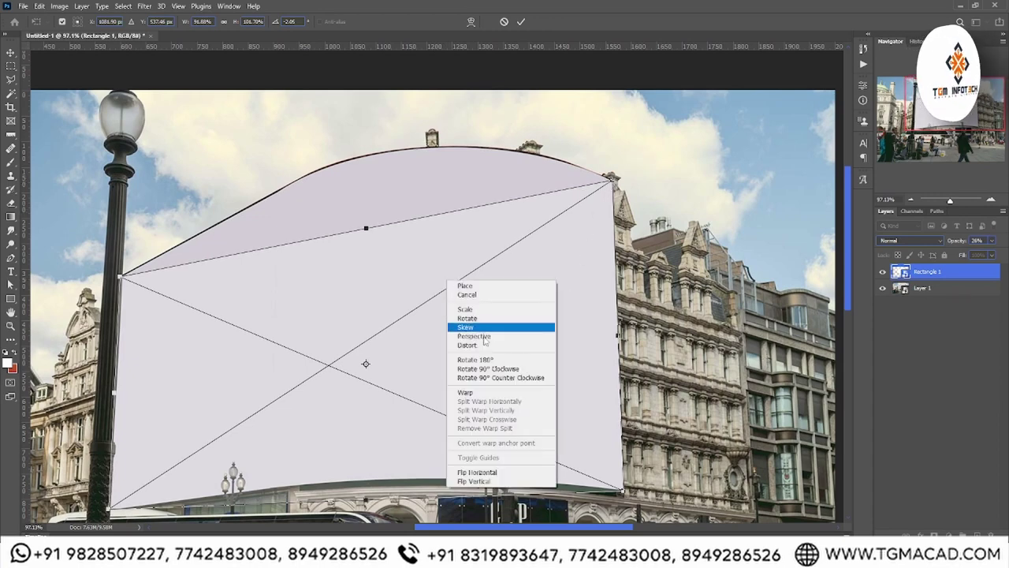
pyautogui.click(463, 394)
pyautogui.scroll(3, 343, 249)
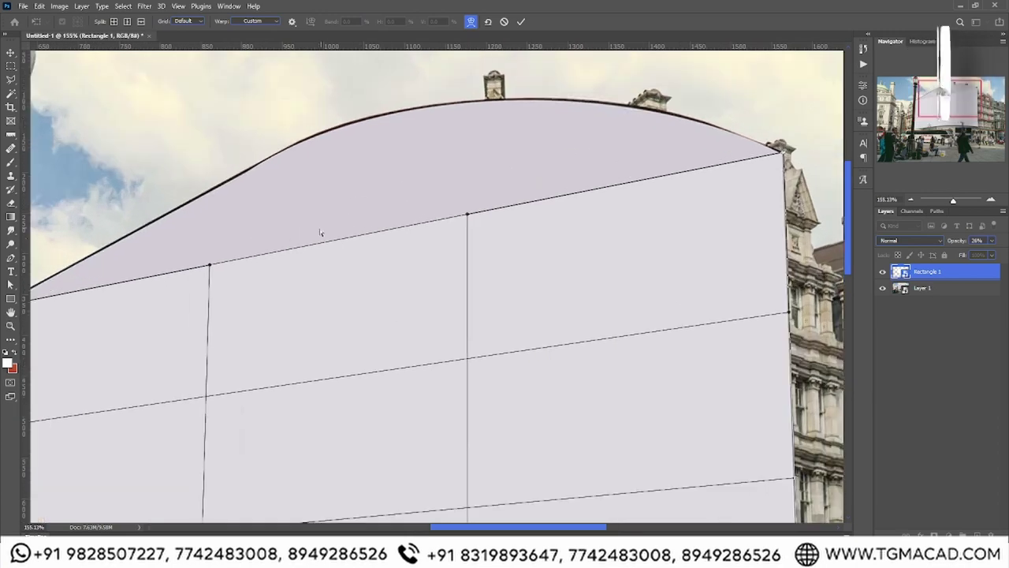
pyautogui.moveTo(351, 257); pyautogui.dragTo(322, 336)
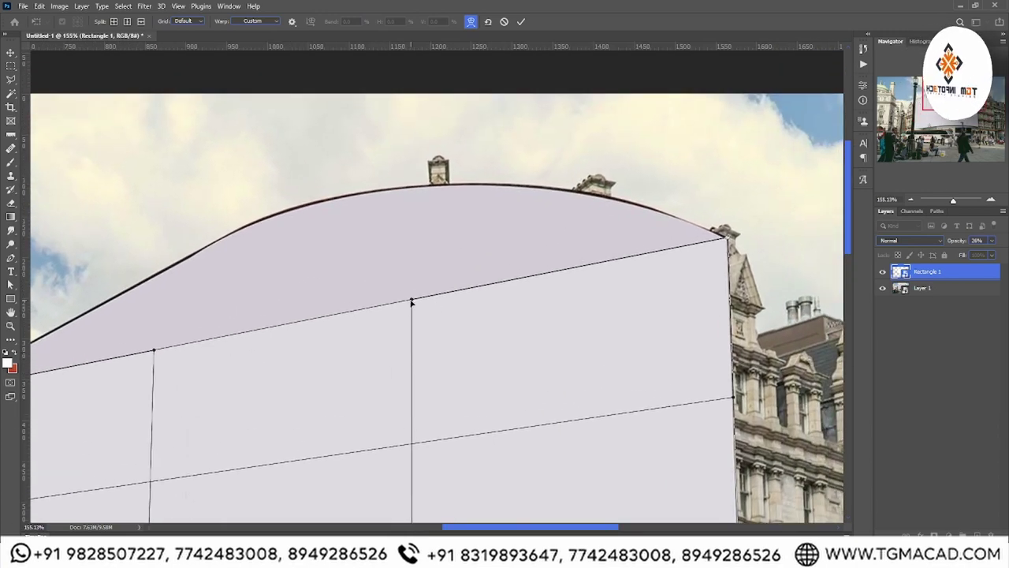
pyautogui.moveTo(413, 303)
pyautogui.mouseDown()
pyautogui.moveTo(434, 97)
pyautogui.moveTo(424, 98)
pyautogui.mouseUp()
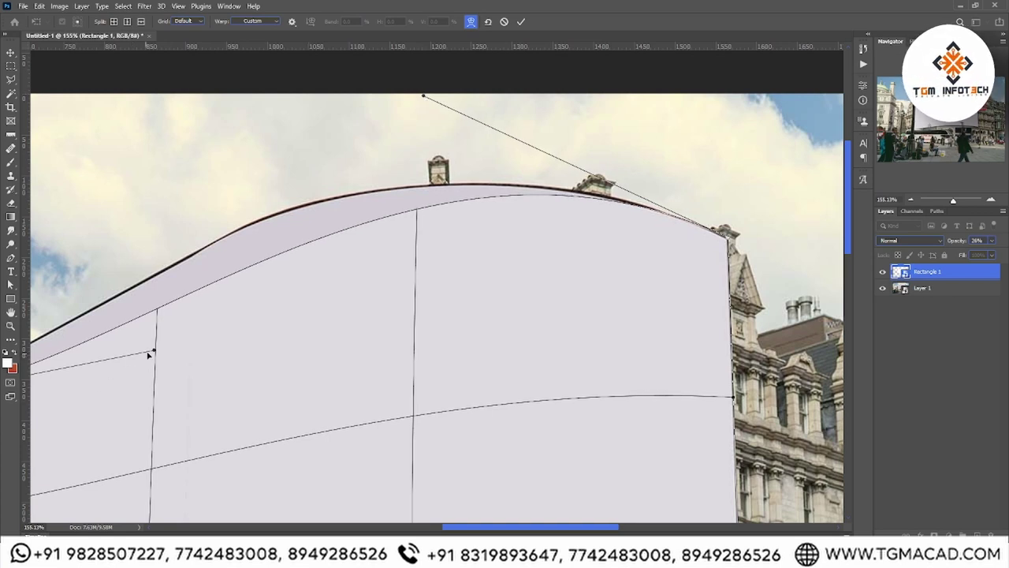
pyautogui.moveTo(155, 352); pyautogui.dragTo(138, 327)
pyautogui.moveTo(120, 296)
pyautogui.mouseDown()
pyautogui.moveTo(163, 284)
pyautogui.moveTo(218, 225)
pyautogui.moveTo(238, 226)
pyautogui.moveTo(147, 263)
pyautogui.moveTo(134, 281)
pyautogui.moveTo(152, 276)
pyautogui.mouseUp()
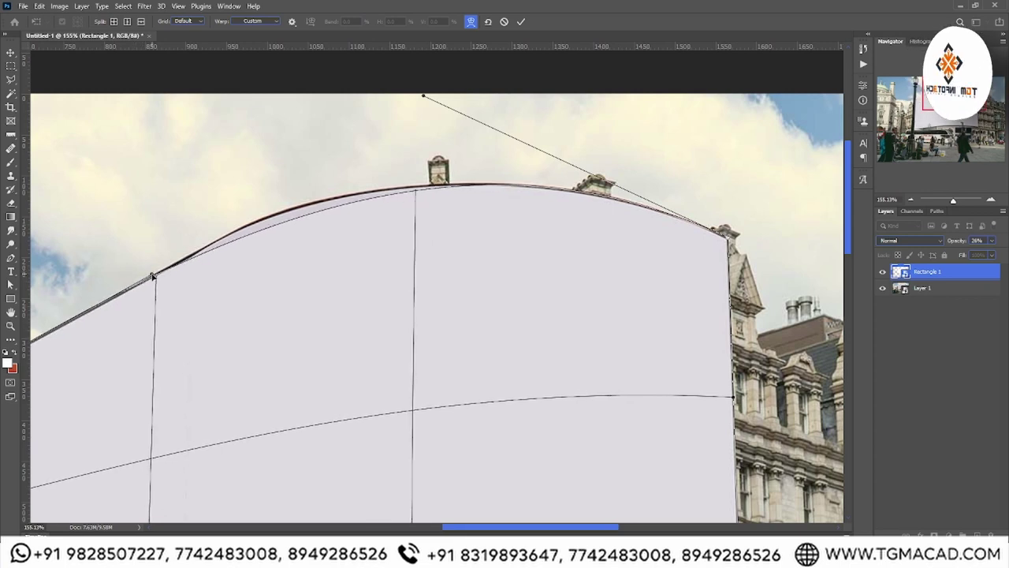
pyautogui.moveTo(424, 98)
pyautogui.mouseDown()
pyautogui.moveTo(405, 95)
pyautogui.moveTo(420, 93)
pyautogui.moveTo(415, 100)
pyautogui.mouseUp()
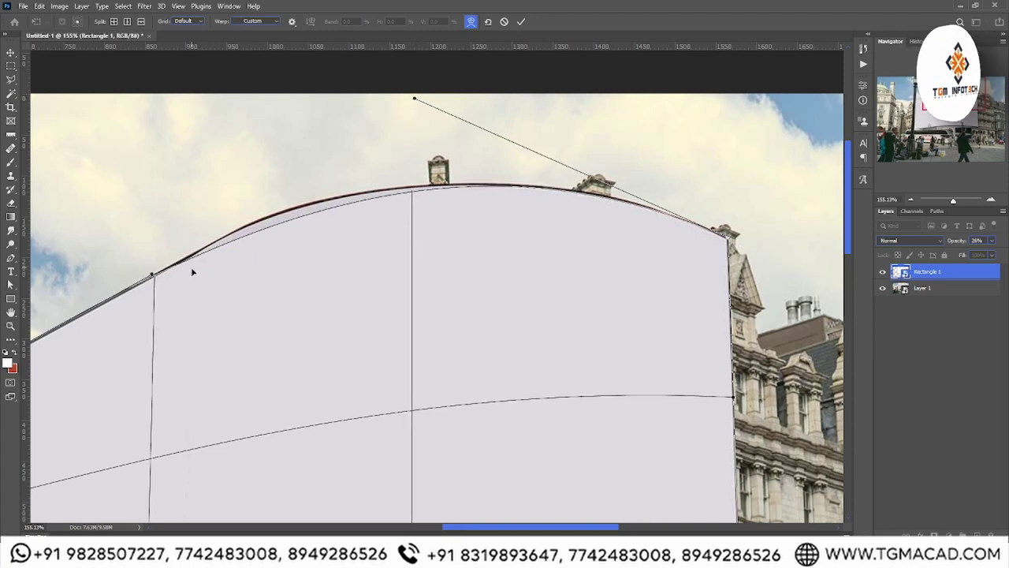
pyautogui.moveTo(193, 308); pyautogui.dragTo(371, 259)
pyautogui.moveTo(443, 270); pyautogui.dragTo(285, 260)
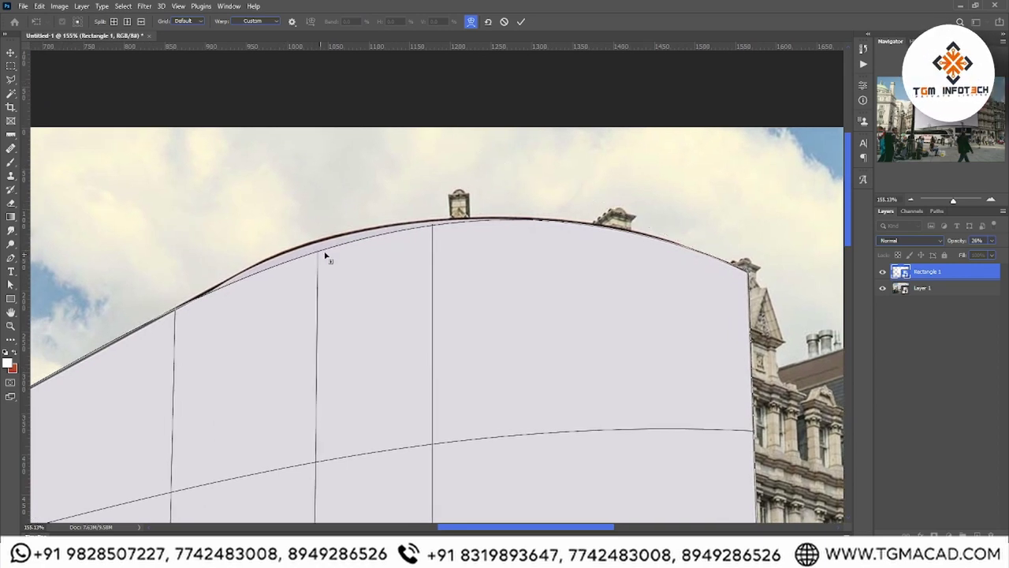
# Add two vertical warp splits and raise the top point and handle onto the roofline.
pyautogui.click(309, 275)
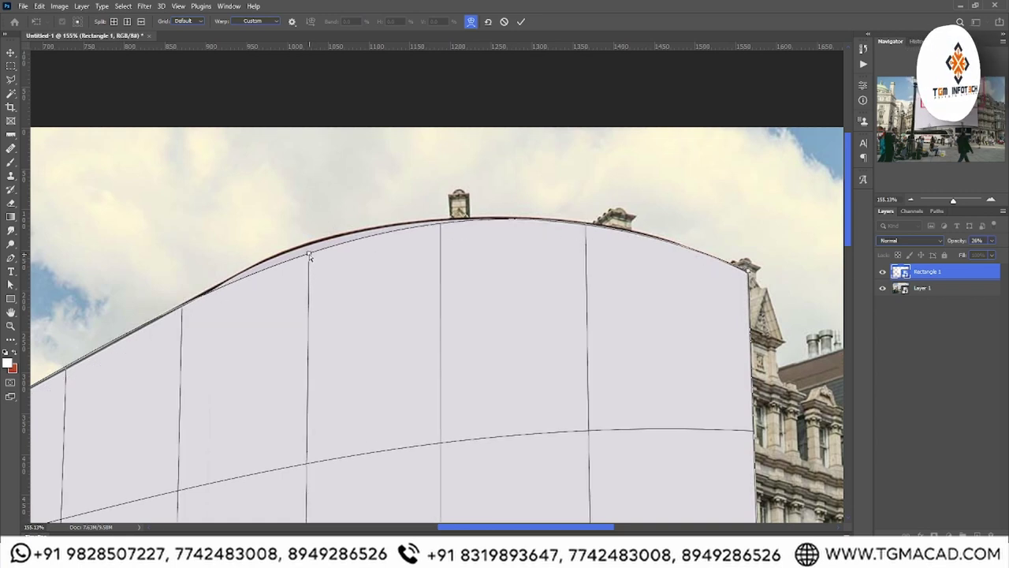
pyautogui.click(309, 247)
pyautogui.moveTo(309, 249); pyautogui.dragTo(309, 246)
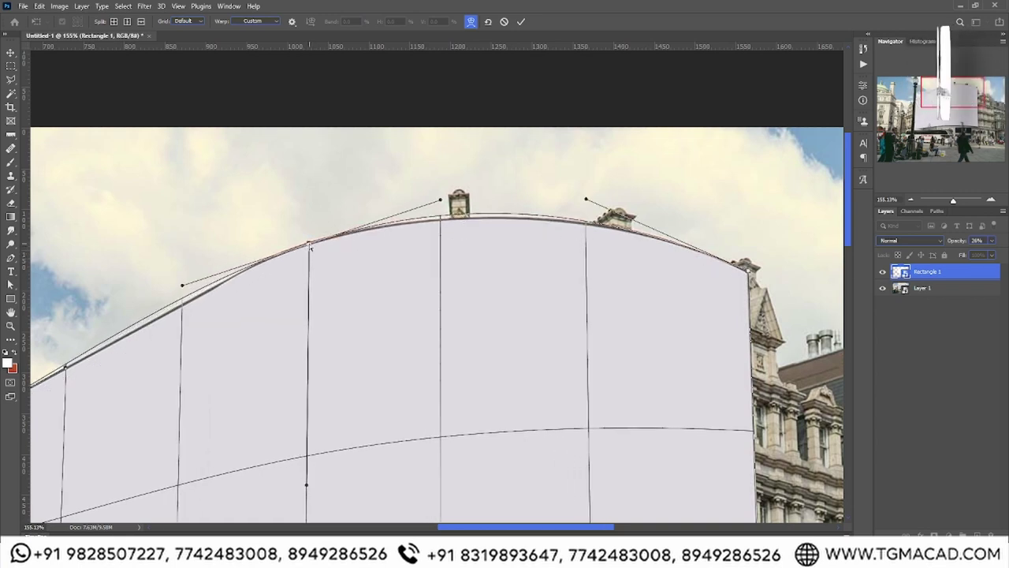
pyautogui.moveTo(182, 286); pyautogui.dragTo(184, 278)
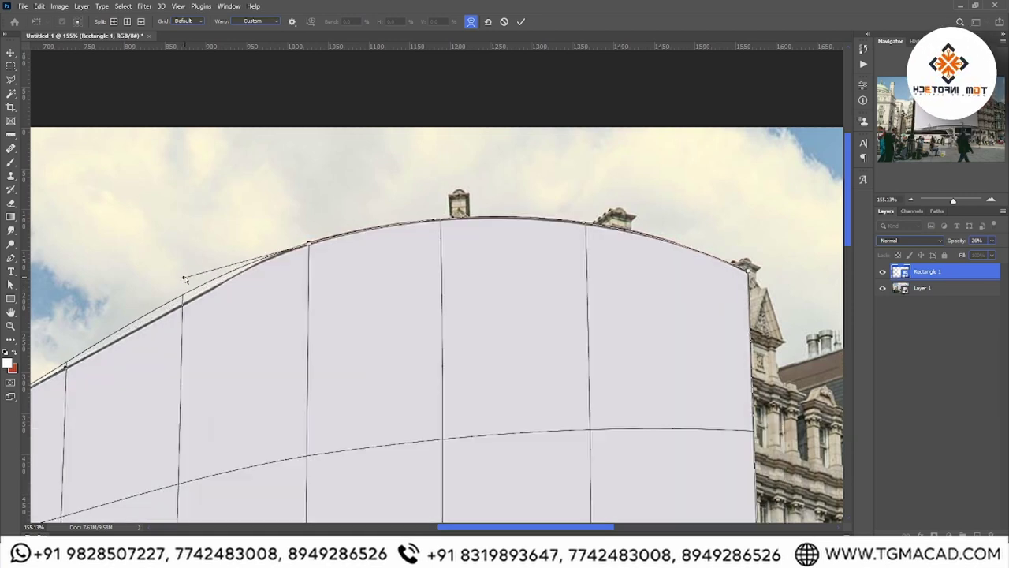
pyautogui.click(308, 249)
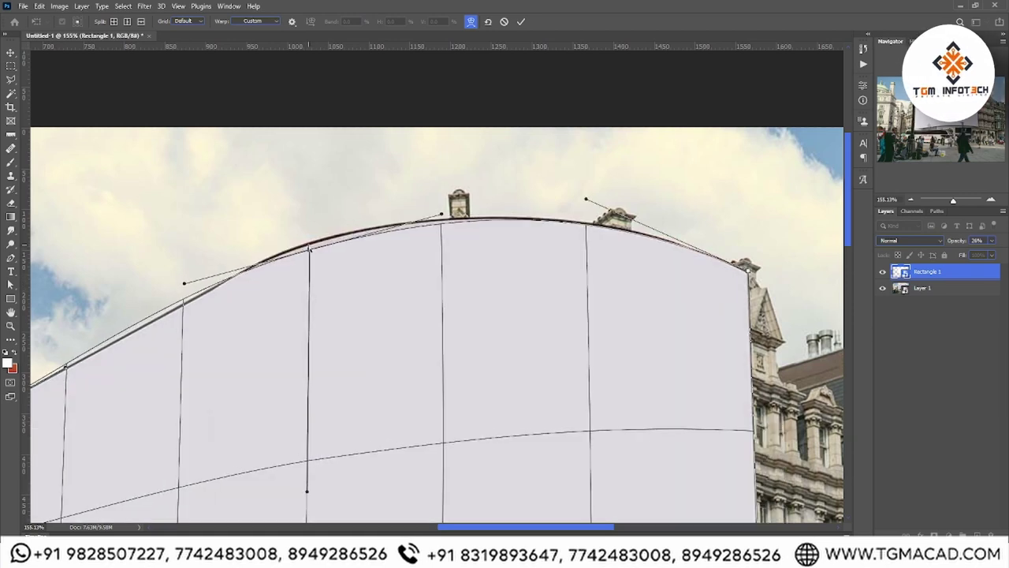
pyautogui.moveTo(309, 250); pyautogui.dragTo(310, 245)
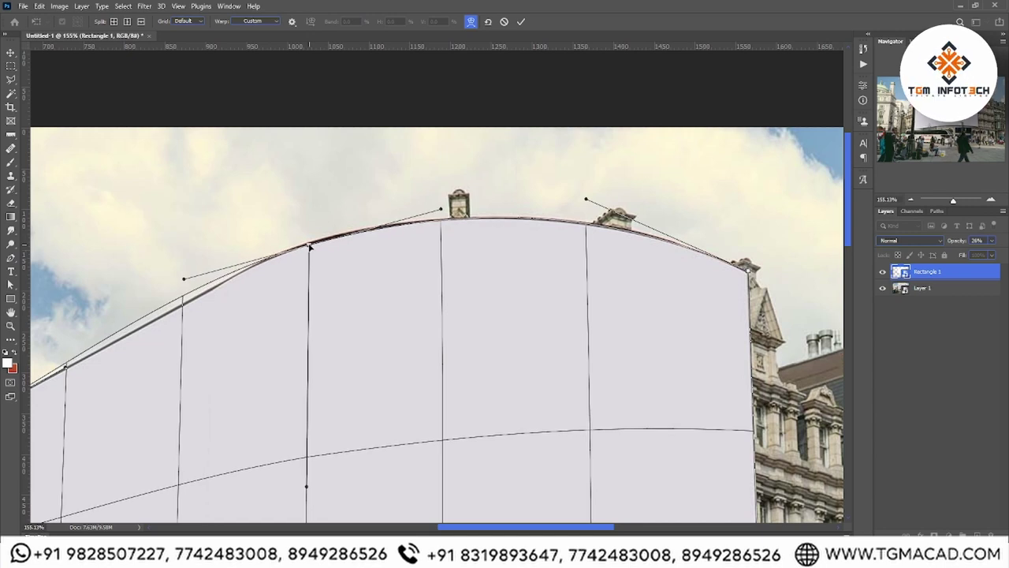
# Add a left-side split, lower its top point onto the roofline, and zoom out to check.
pyautogui.click(172, 304)
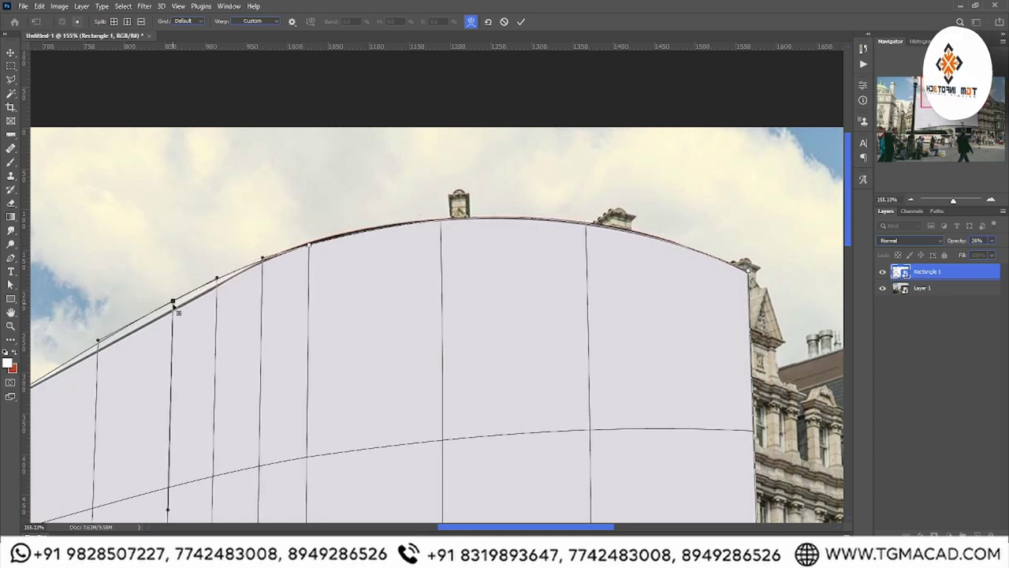
pyautogui.moveTo(175, 305); pyautogui.dragTo(176, 312)
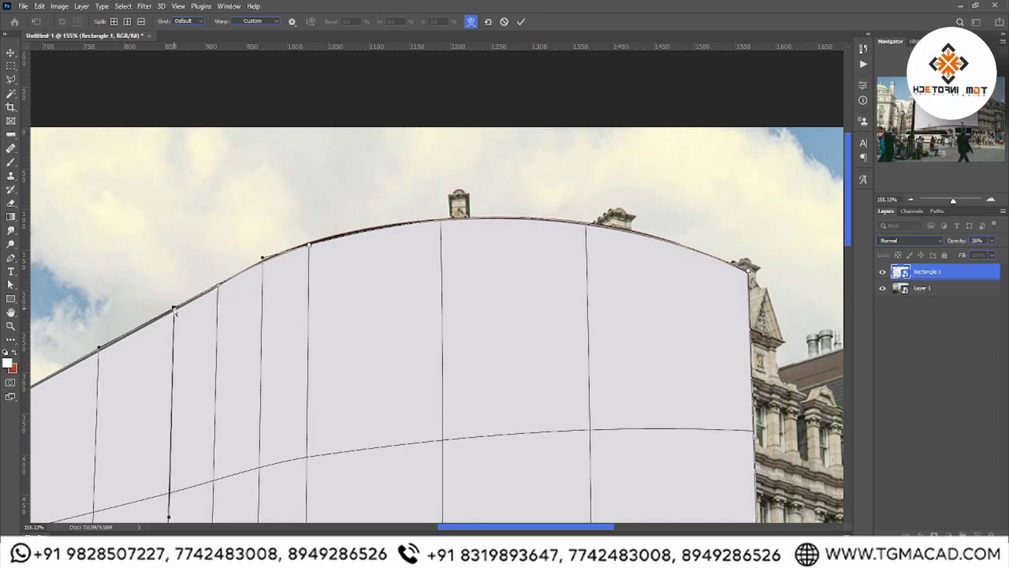
pyautogui.scroll(-1, 349, 284)
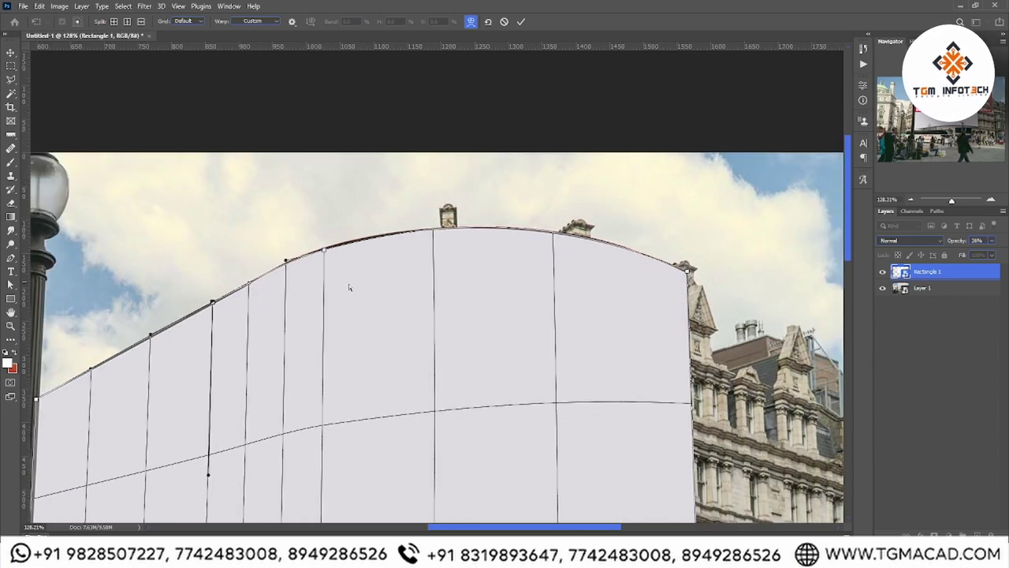
pyautogui.scroll(-1, 349, 284)
pyautogui.scroll(-1, 349, 284)
pyautogui.scroll(-1, 502, 175)
pyautogui.scroll(-1, 501, 175)
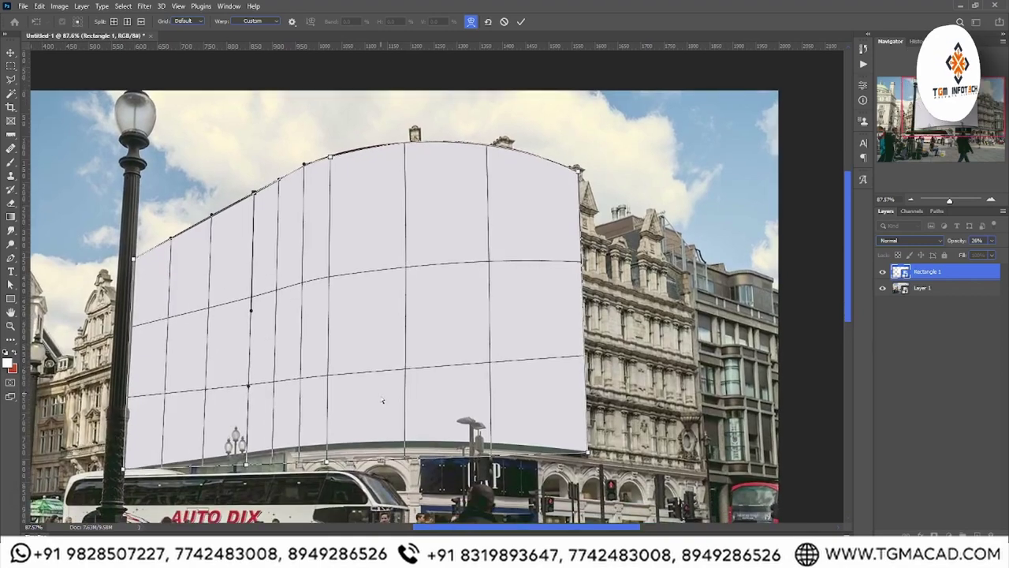
pyautogui.scroll(2, 373, 435)
# Pull the warp's bottom edge, left to right, onto the building cornice.
pyautogui.scroll(1, 444, 393)
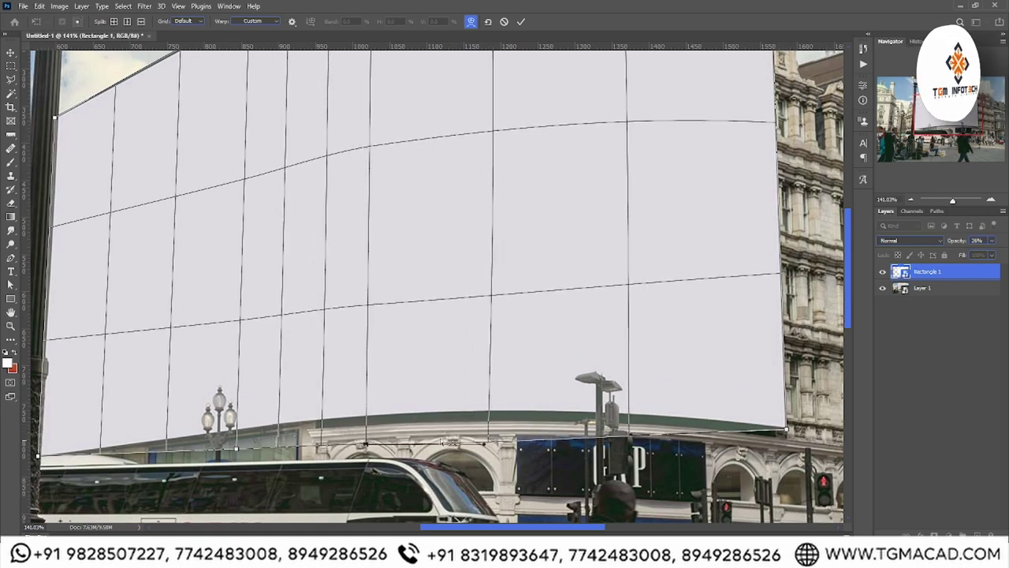
pyautogui.moveTo(364, 446); pyautogui.dragTo(375, 418)
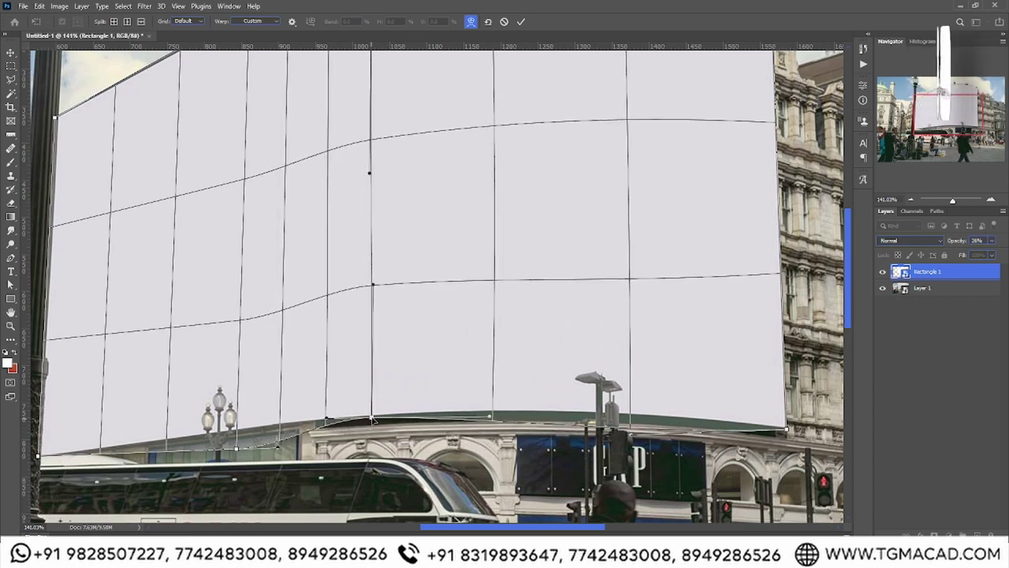
pyautogui.moveTo(494, 418); pyautogui.dragTo(494, 400)
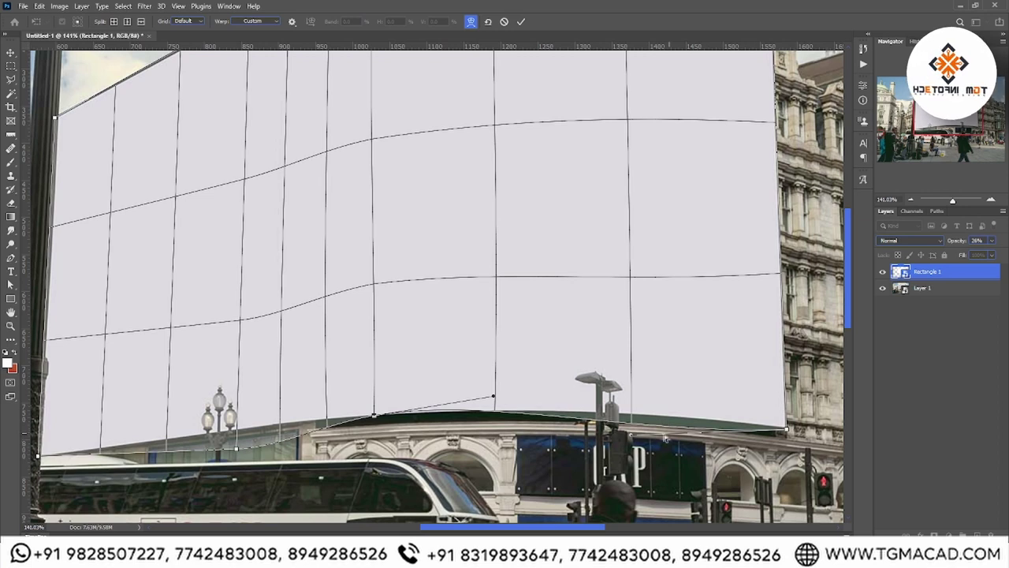
pyautogui.moveTo(631, 436); pyautogui.dragTo(670, 415)
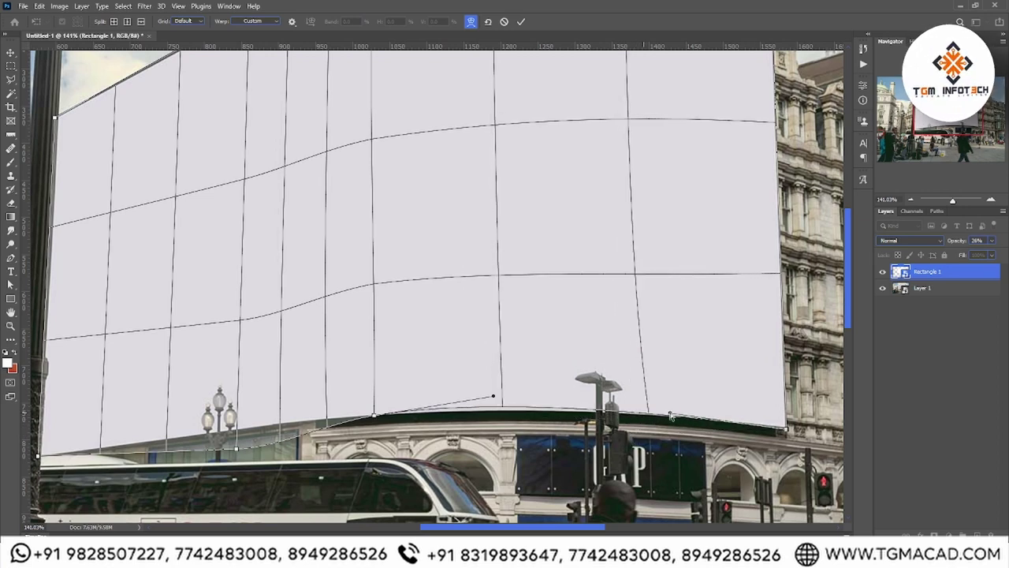
pyautogui.moveTo(496, 401); pyautogui.dragTo(484, 405)
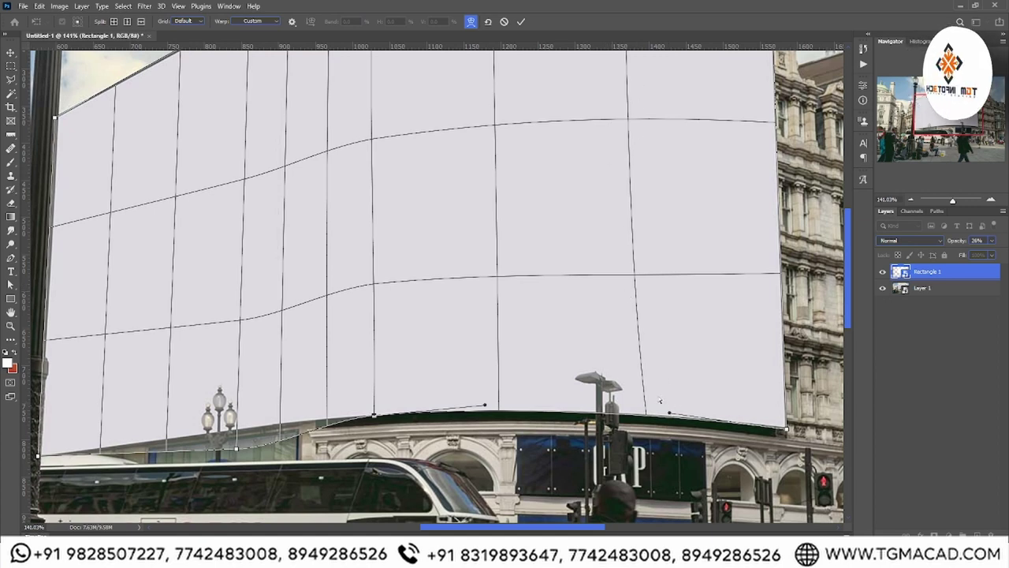
pyautogui.moveTo(670, 413); pyautogui.dragTo(645, 411)
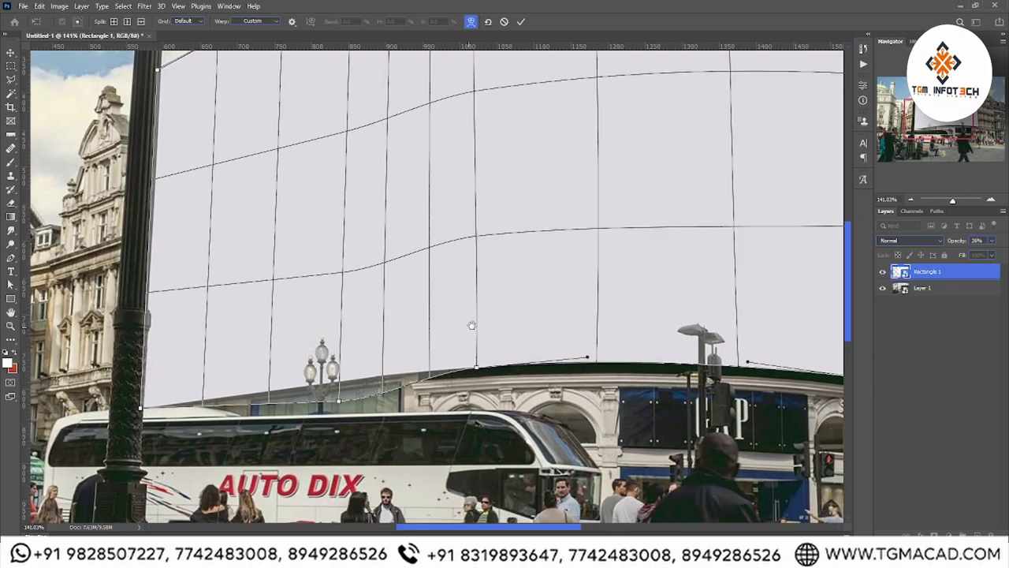
pyautogui.moveTo(293, 290); pyautogui.dragTo(404, 243)
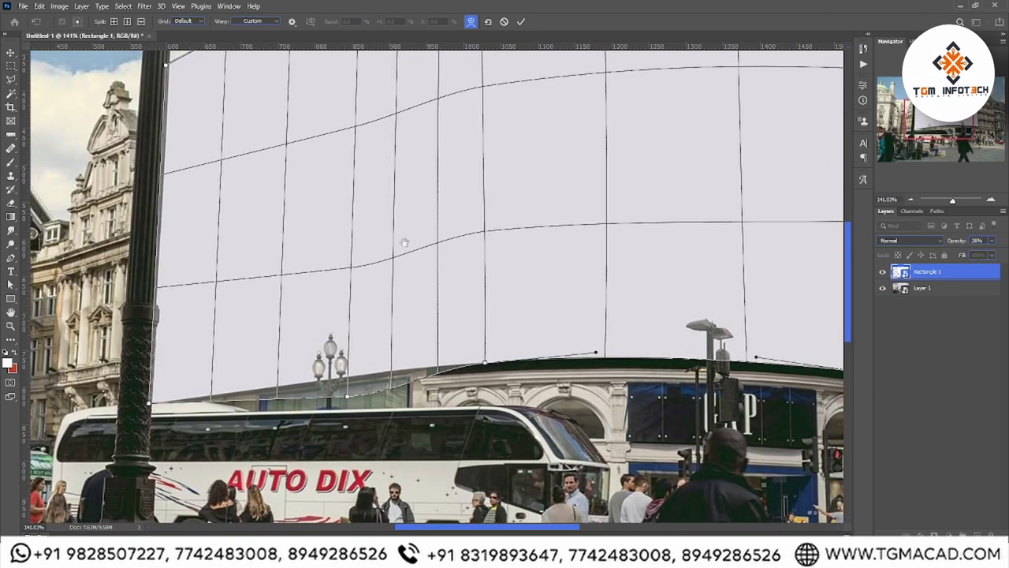
pyautogui.moveTo(351, 403)
pyautogui.mouseDown()
pyautogui.moveTo(349, 380)
pyautogui.moveTo(389, 376)
pyautogui.mouseUp()
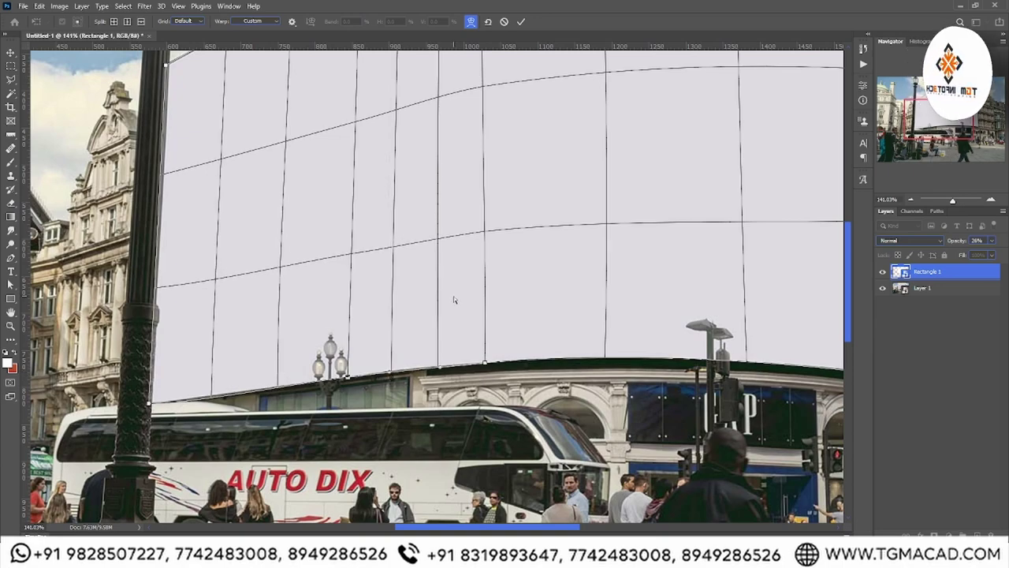
# Commit the warp and set Rectangle 1's opacity back to 100%.
pyautogui.hotkey('ctrl', '0')
pyautogui.press('Return')
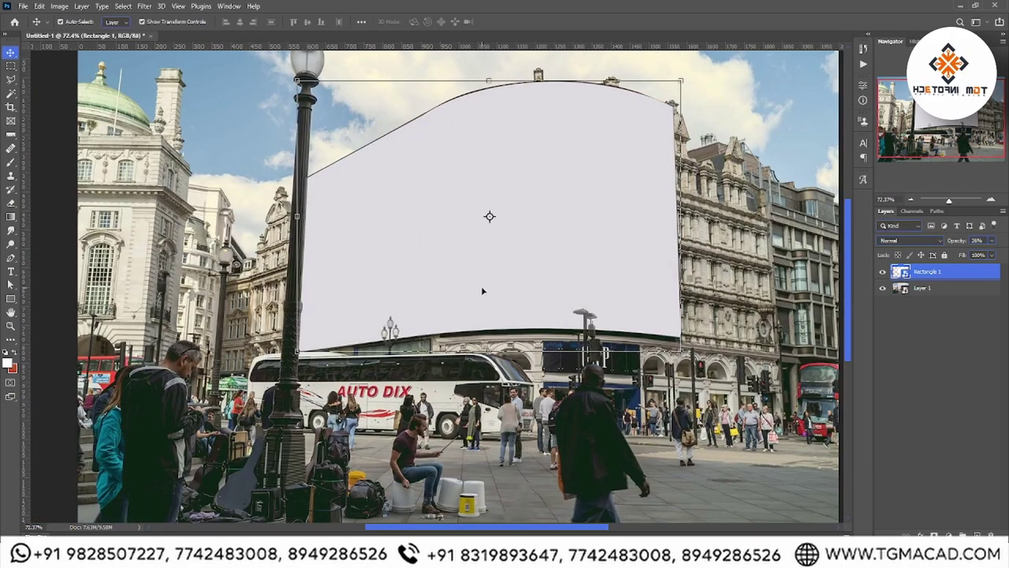
pyautogui.click(991, 241)
pyautogui.moveTo(972, 255); pyautogui.dragTo(1000, 254)
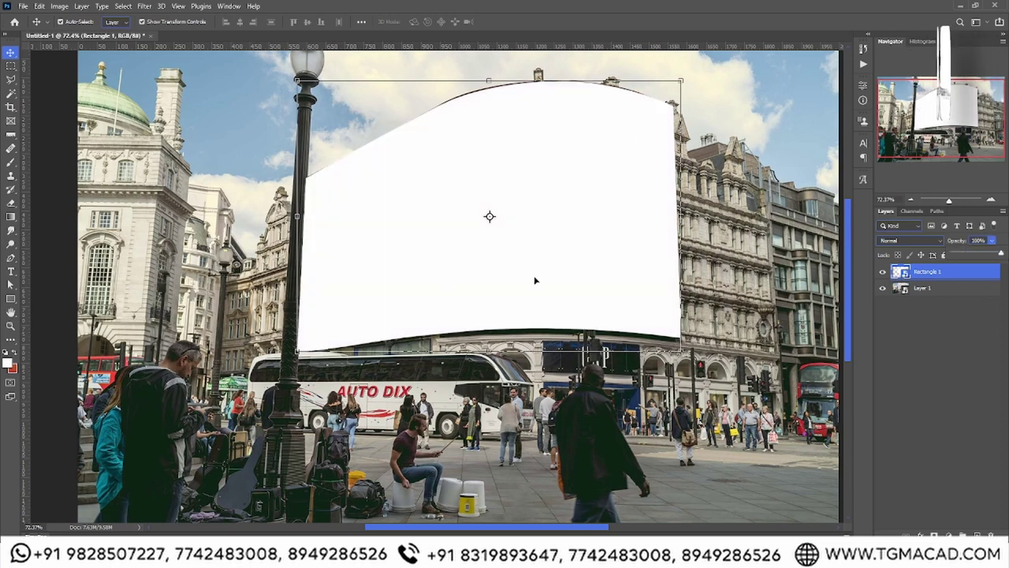
# Zoom in, check the lamp post beneath the rectangle, and add a layer mask to Rectangle 1.
pyautogui.scroll(2, 551, 287)
pyautogui.scroll(2, 586, 308)
pyautogui.scroll(2, 590, 308)
pyautogui.scroll(2, 595, 302)
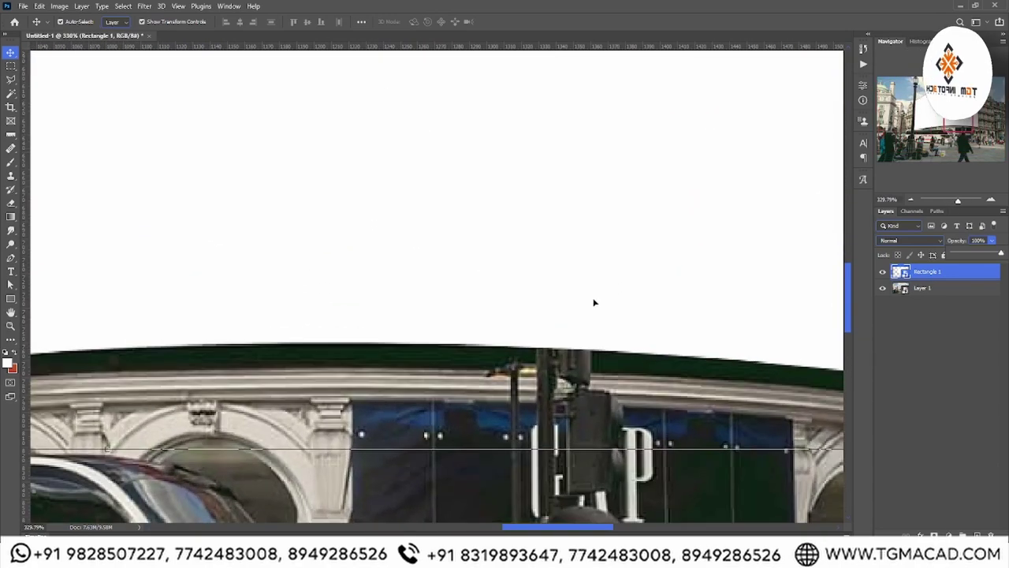
pyautogui.click(882, 272)
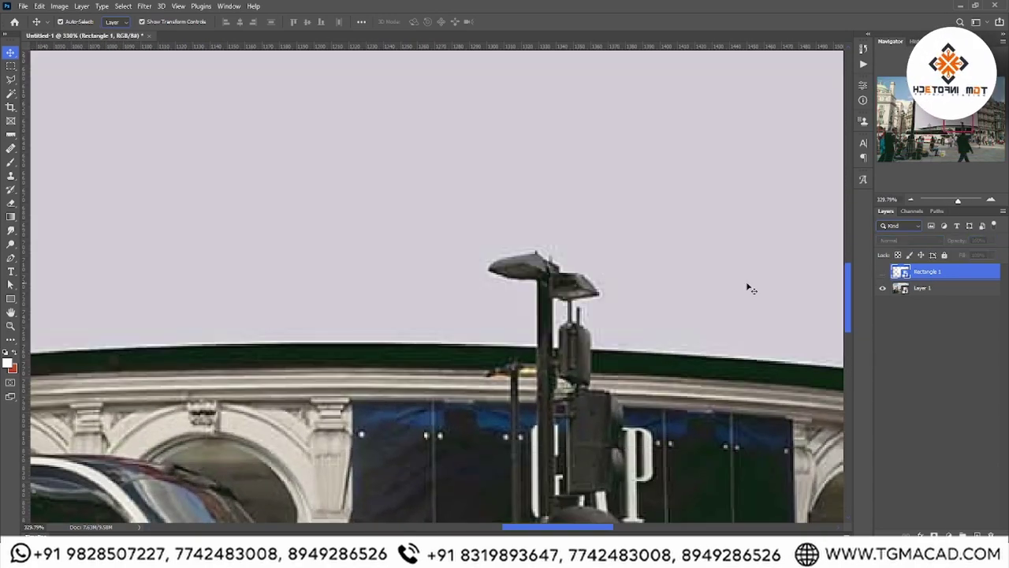
pyautogui.click(880, 272)
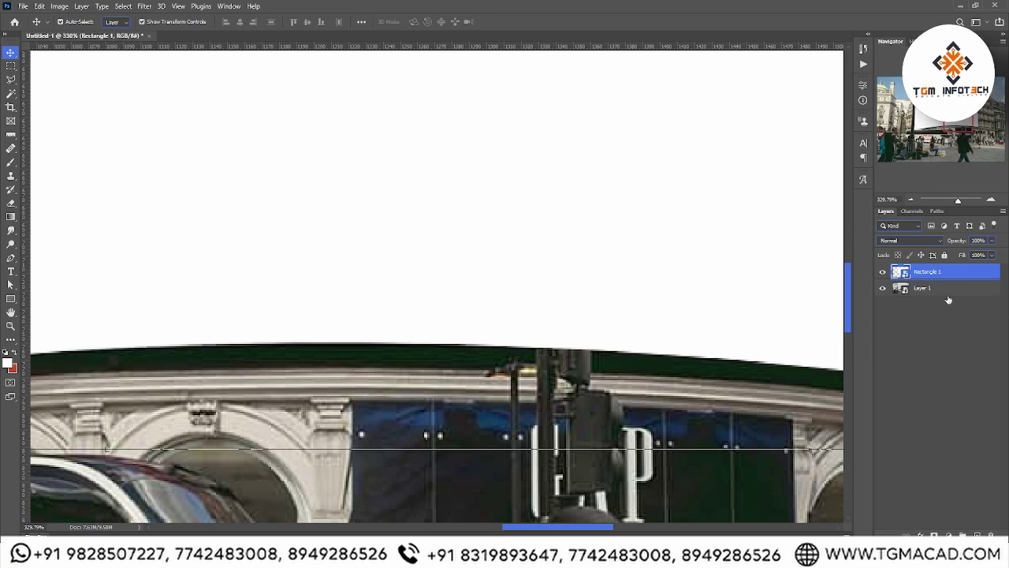
pyautogui.click(934, 534)
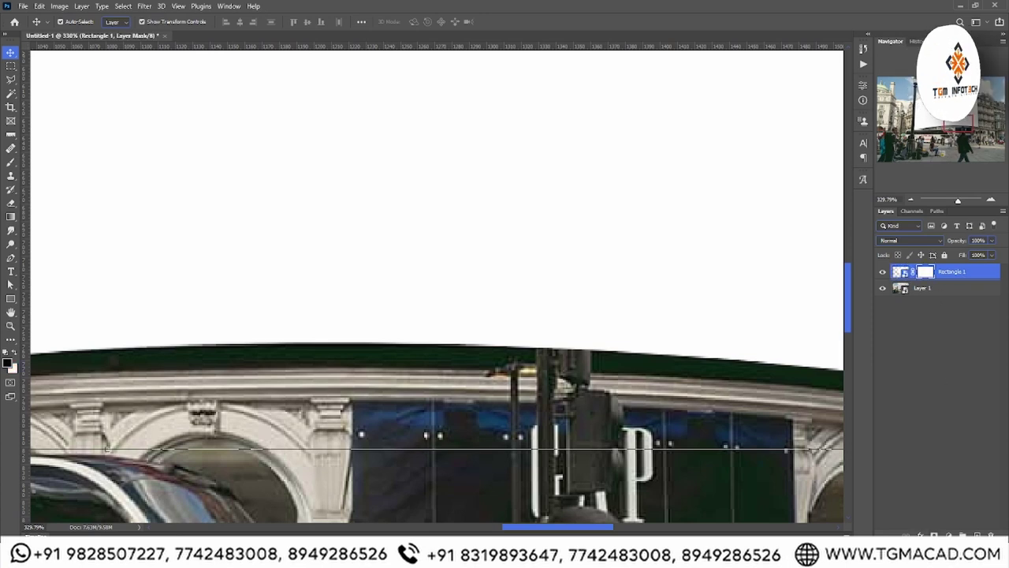
# With a small brush, paint the mask away right of the lamp post and above the lamp.
pyautogui.click(11, 163)
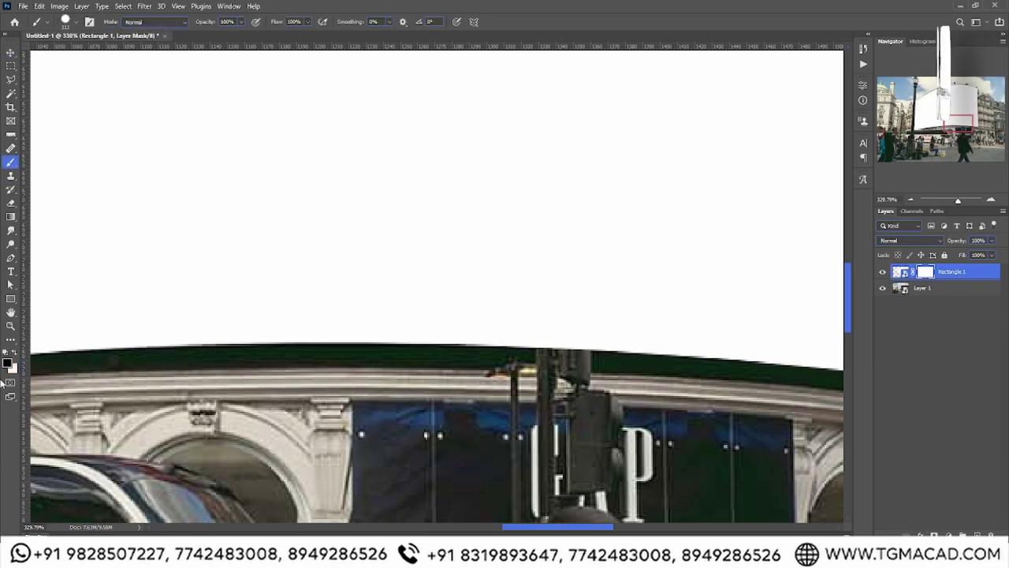
pyautogui.moveTo(527, 328)
pyautogui.mouseDown()
pyautogui.moveTo(551, 354)
pyautogui.moveTo(590, 244)
pyautogui.moveTo(504, 339)
pyautogui.mouseUp()
pyautogui.scroll(3, 641, 224)
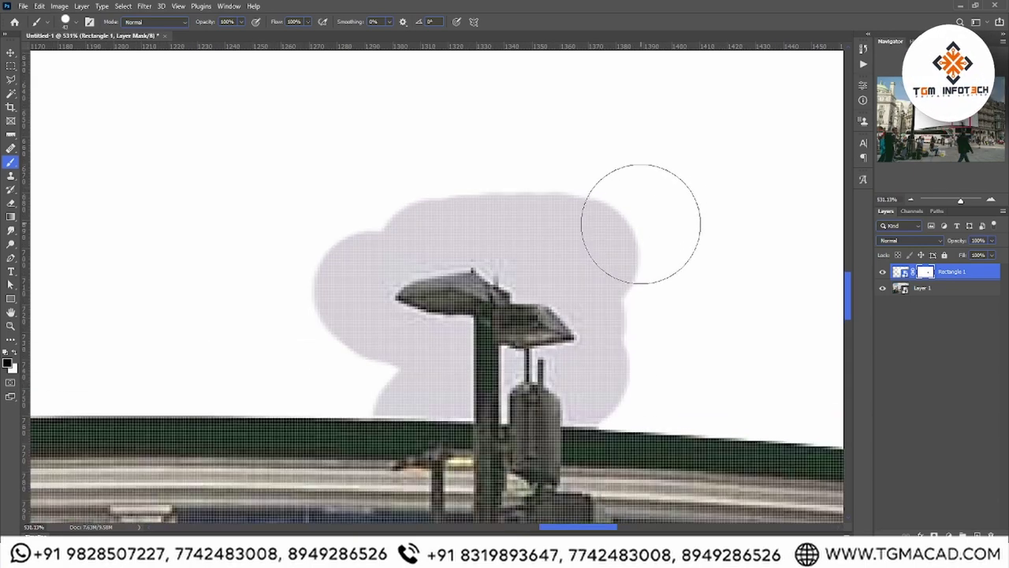
pyautogui.moveTo(649, 314); pyautogui.dragTo(560, 243)
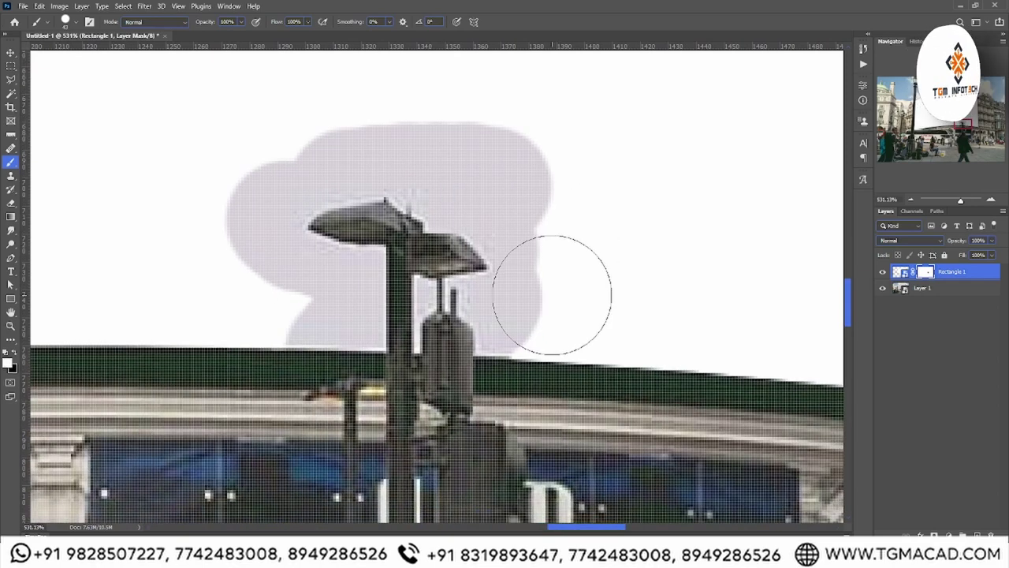
pyautogui.press('[')
pyautogui.press('[')
pyautogui.press('[')
pyautogui.moveTo(522, 328); pyautogui.dragTo(500, 331)
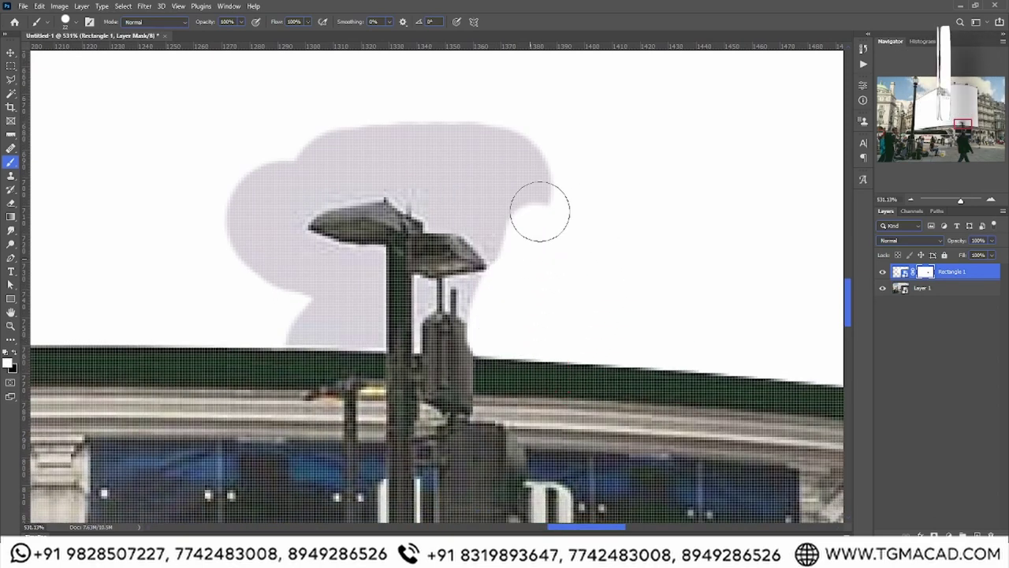
pyautogui.moveTo(540, 211)
pyautogui.mouseDown()
pyautogui.moveTo(475, 158)
pyautogui.moveTo(294, 131)
pyautogui.moveTo(362, 147)
pyautogui.moveTo(415, 174)
pyautogui.moveTo(439, 202)
pyautogui.moveTo(488, 205)
pyautogui.moveTo(508, 277)
pyautogui.moveTo(282, 176)
pyautogui.moveTo(284, 247)
pyautogui.moveTo(344, 308)
pyautogui.moveTo(383, 304)
pyautogui.mouseUp()
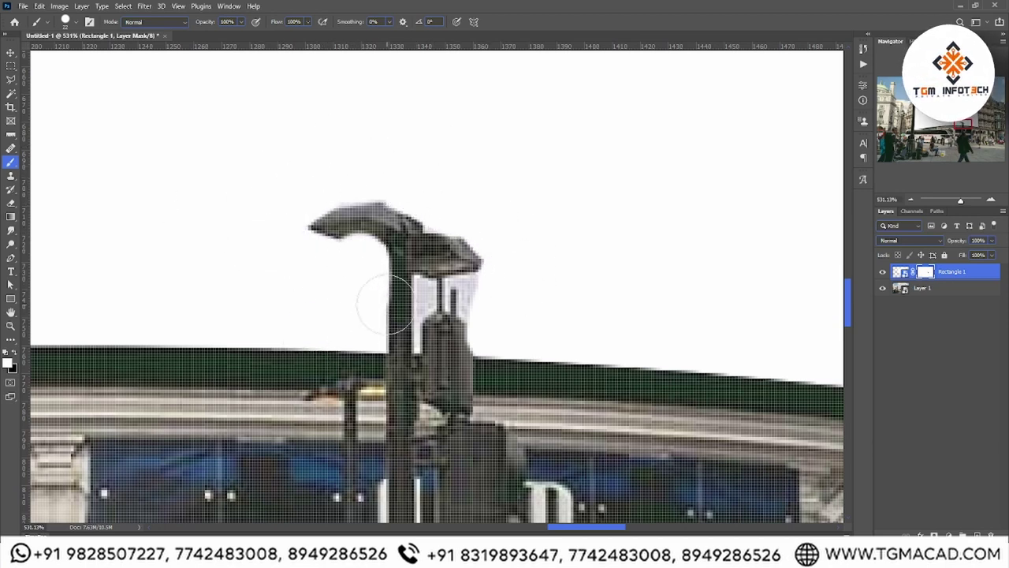
# Paint out the strip beside the post and trim the mask tightly around the lamps.
pyautogui.scroll(3, 528, 350)
pyautogui.scroll(2, 528, 351)
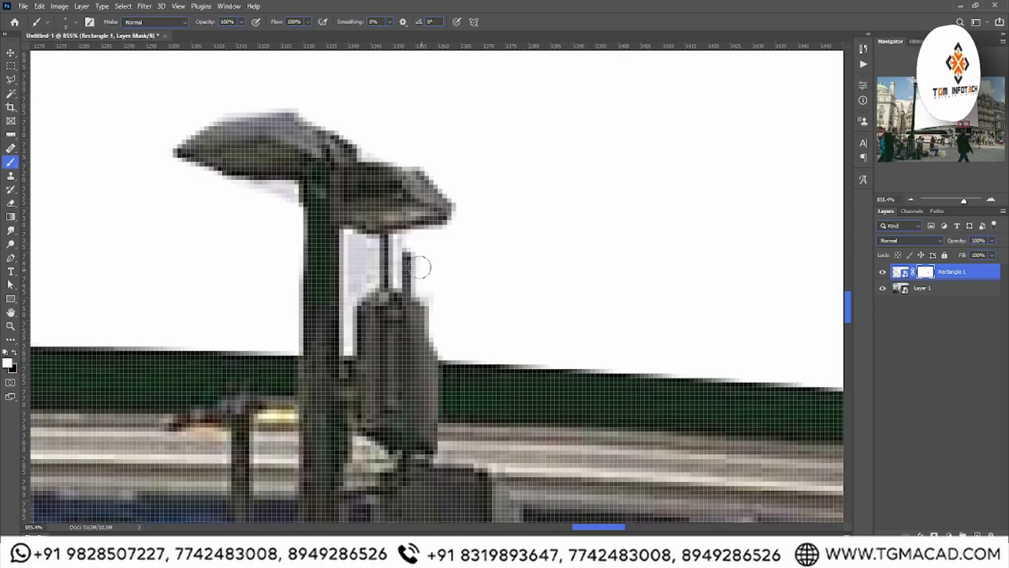
pyautogui.moveTo(420, 268)
pyautogui.mouseDown()
pyautogui.moveTo(365, 279)
pyautogui.moveTo(347, 347)
pyautogui.mouseUp()
pyautogui.scroll(-3, 347, 347)
pyautogui.hscroll(5, 241, 286)
pyautogui.keyDown('alt'); pyautogui.rightClick(334, 278); pyautogui.keyUp('alt')
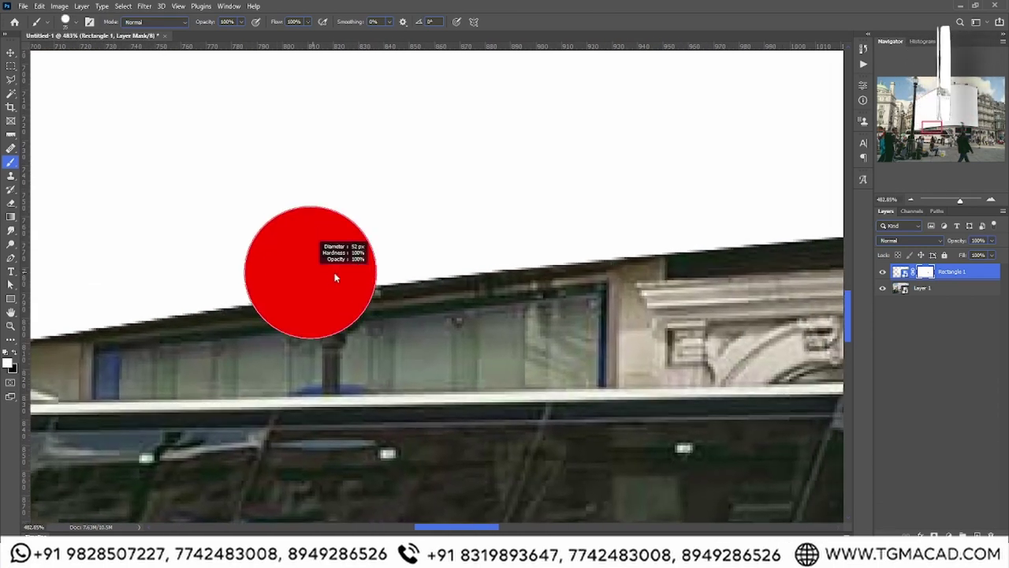
pyautogui.keyDown('alt'); pyautogui.rightClick(476, 198); pyautogui.keyUp('alt')
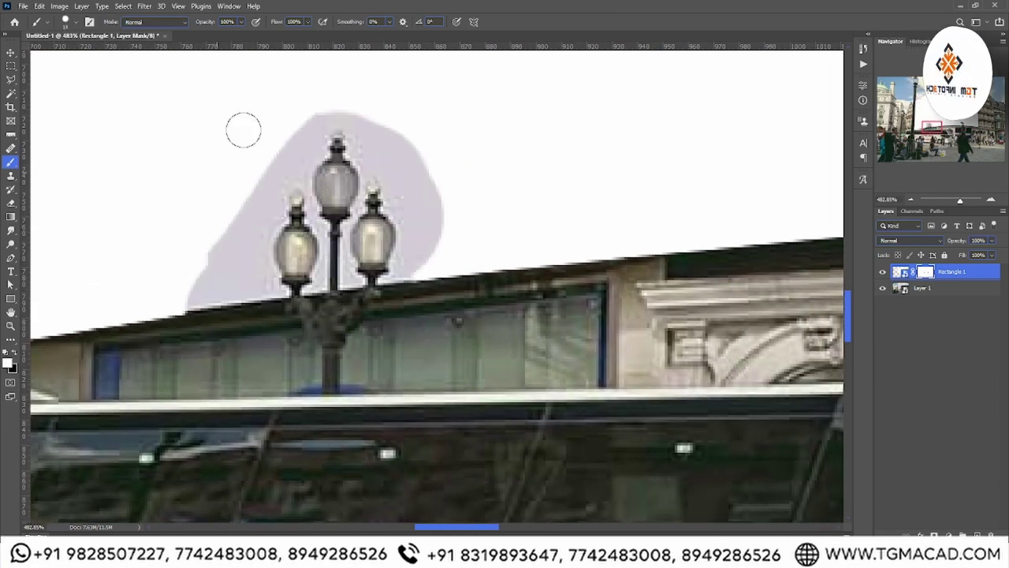
pyautogui.keyDown('alt'); pyautogui.rightClick(228, 214); pyautogui.keyUp('alt')
pyautogui.moveTo(228, 214)
pyautogui.mouseDown()
pyautogui.moveTo(223, 292)
pyautogui.moveTo(387, 108)
pyautogui.moveTo(450, 247)
pyautogui.mouseUp()
# Clear the remaining mask around and between the lamps, then fit the image in the window.
pyautogui.scroll(2, 450, 247)
pyautogui.keyDown('alt'); pyautogui.rightClick(394, 263); pyautogui.keyUp('alt')
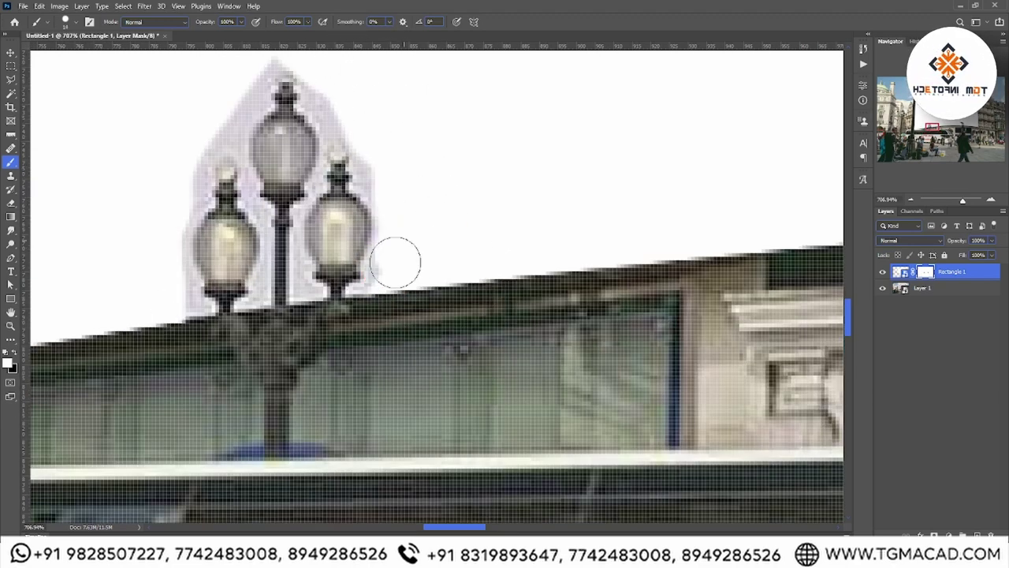
pyautogui.scroll(3, 371, 292)
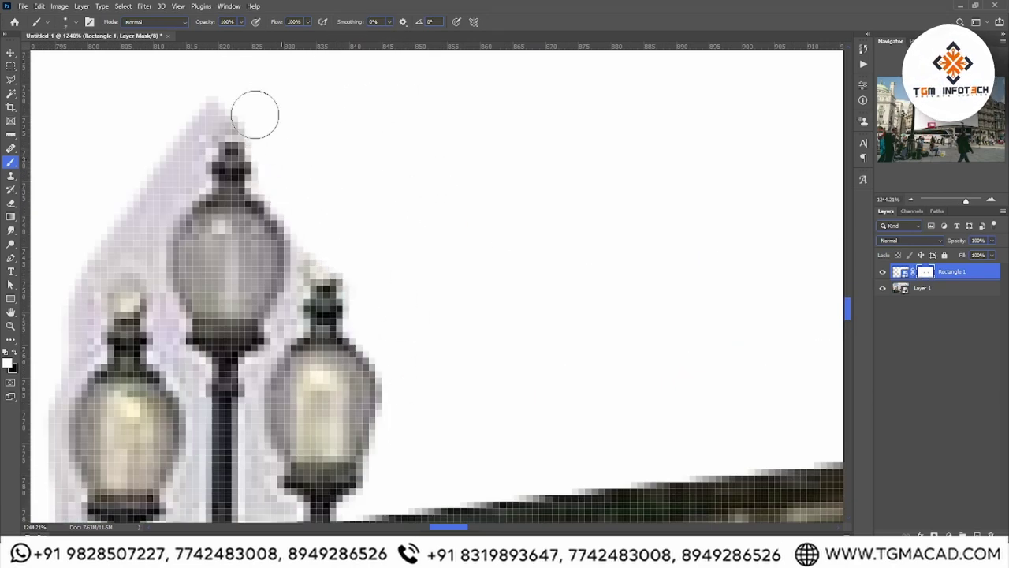
pyautogui.moveTo(254, 114)
pyautogui.mouseDown()
pyautogui.moveTo(146, 225)
pyautogui.moveTo(203, 232)
pyautogui.moveTo(237, 412)
pyautogui.moveTo(297, 140)
pyautogui.moveTo(340, 255)
pyautogui.moveTo(331, 356)
pyautogui.mouseUp()
pyautogui.moveTo(460, 85)
pyautogui.mouseDown()
pyautogui.moveTo(407, 311)
pyautogui.moveTo(442, 371)
pyautogui.mouseUp()
pyautogui.hotkey('ctrl', '0')
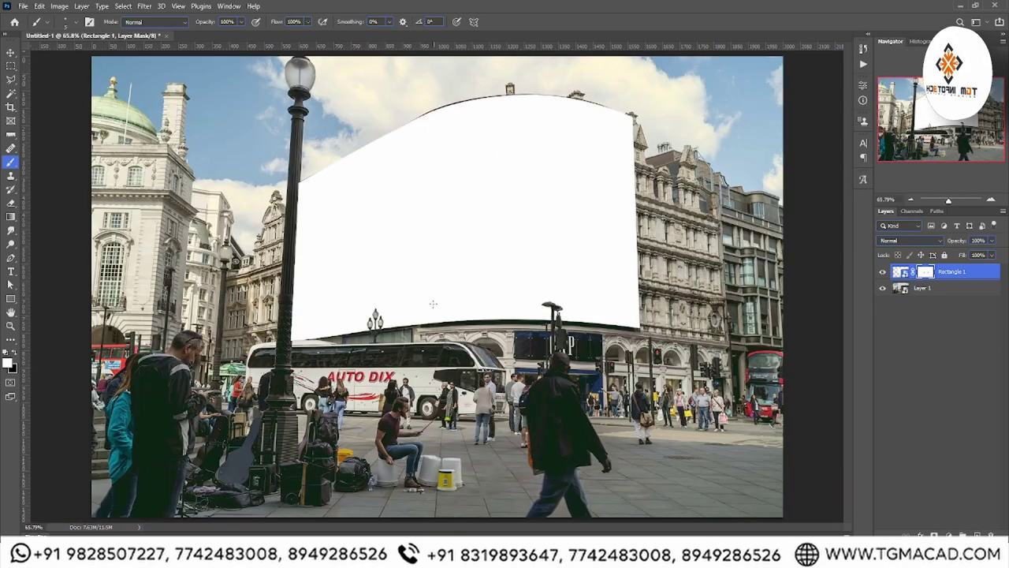
pyautogui.hotkey('ctrl', '-')
pyautogui.hotkey('ctrl', '0')
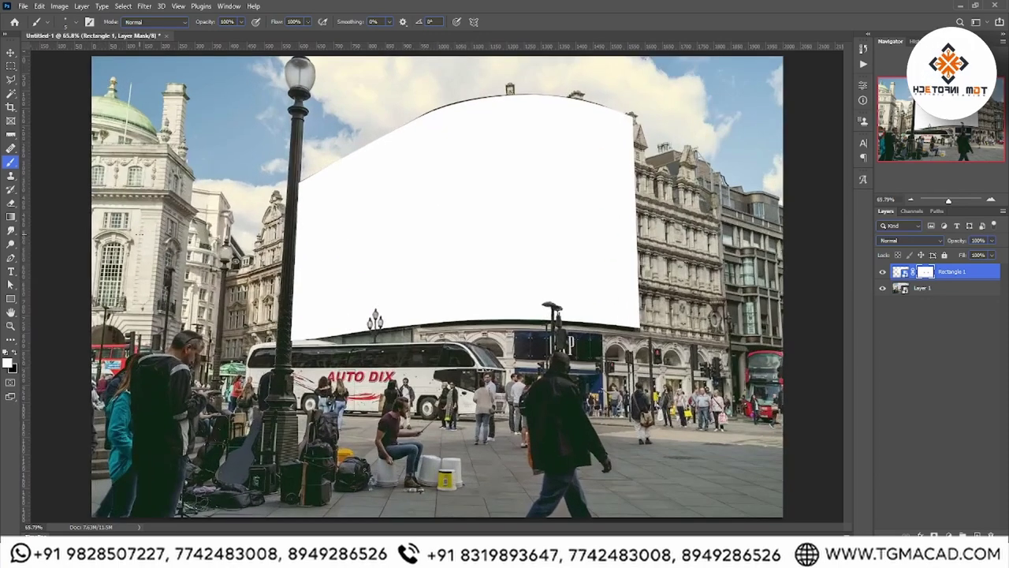
pyautogui.click(11, 52)
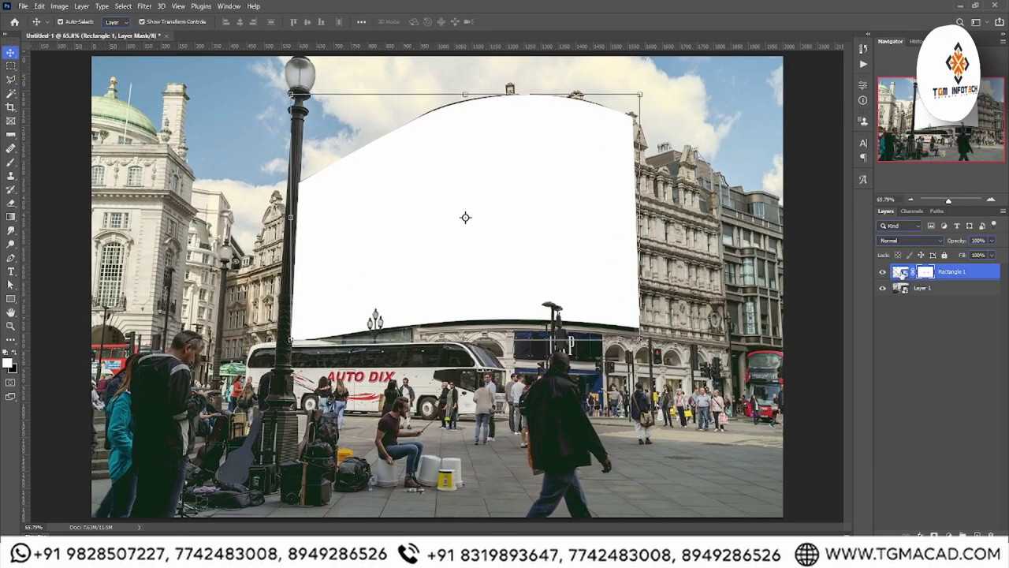
# Open Rectangle 1's smart object, hide its white rectangle, and add a new layer.
pyautogui.doubleClick(900, 272)
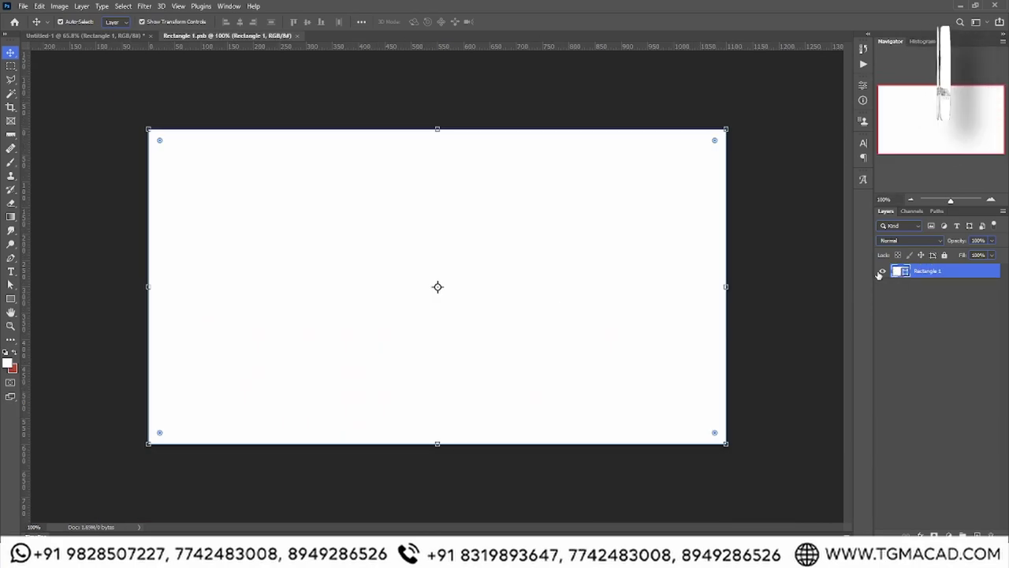
pyautogui.click(881, 271)
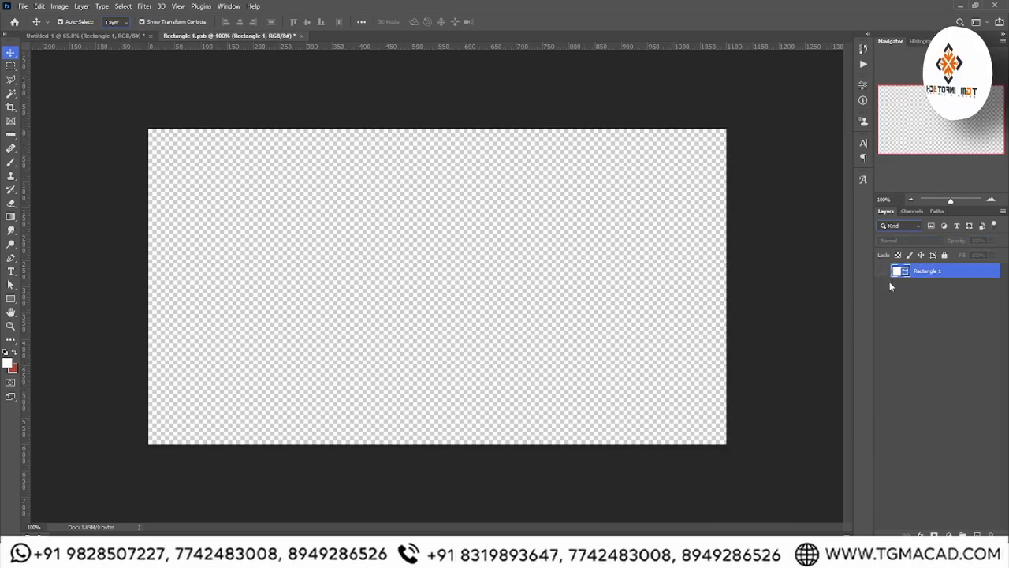
pyautogui.hotkey('ctrl', 'shift', 'alt', 'n')
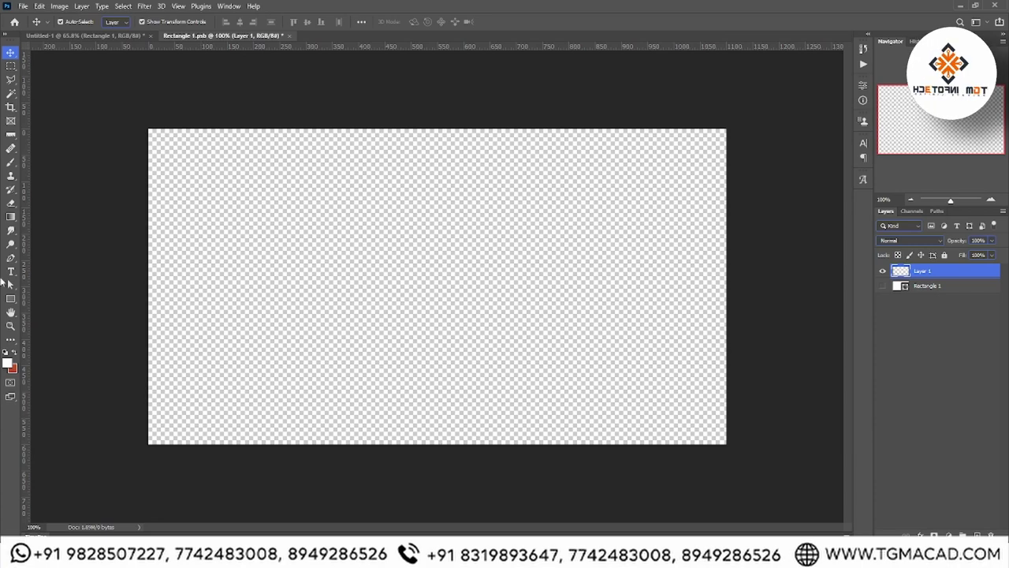
# Type the name as a text layer on the smart object canvas.
pyautogui.click(9, 273)
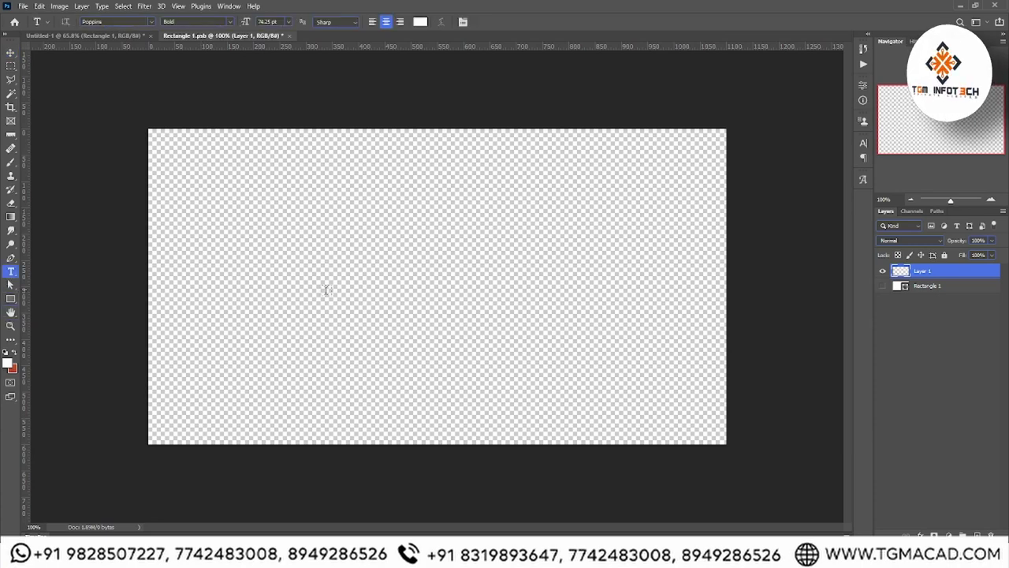
pyautogui.click(882, 285)
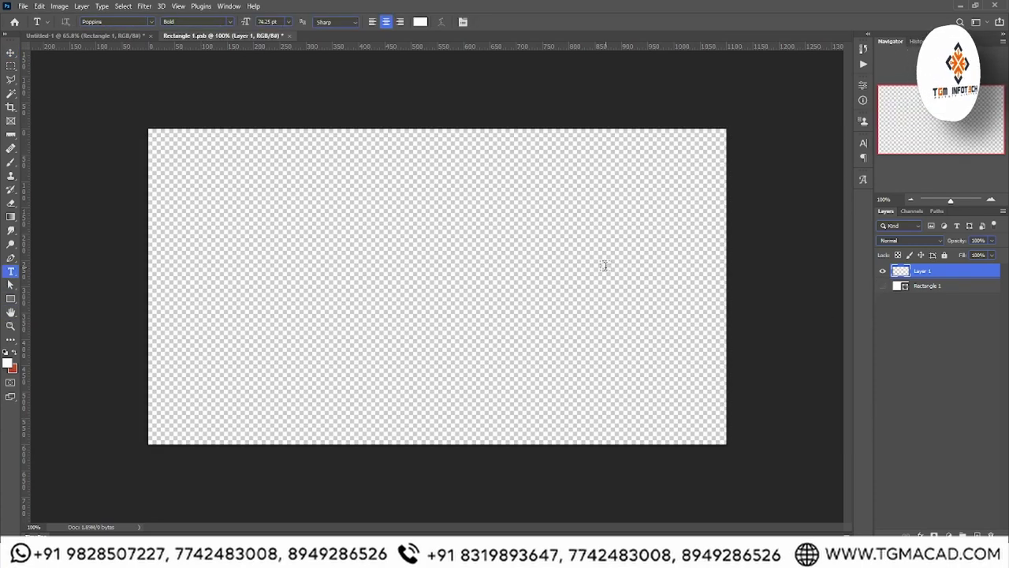
pyautogui.click(367, 265)
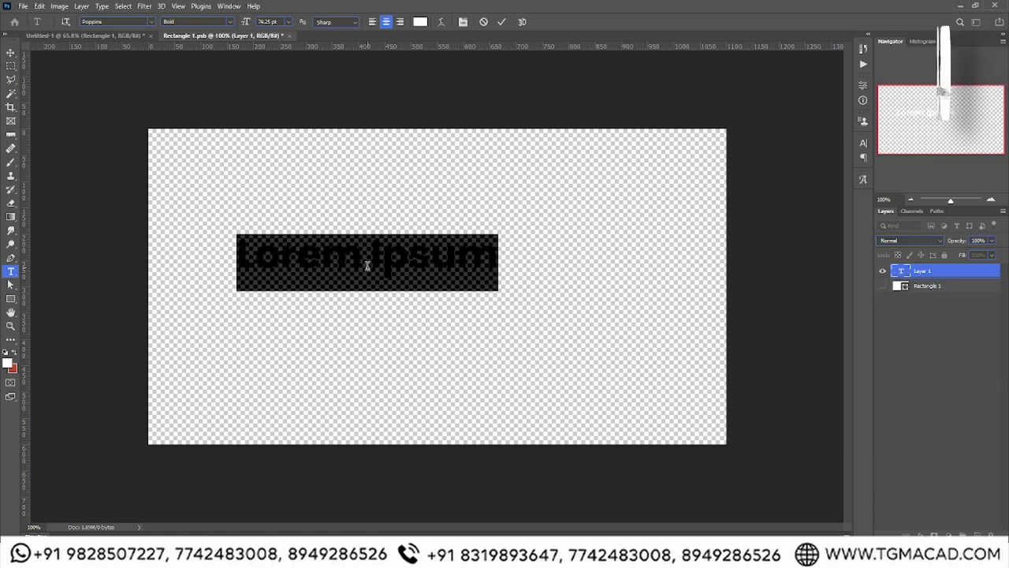
pyautogui.write('Mo')
pyautogui.write('n')
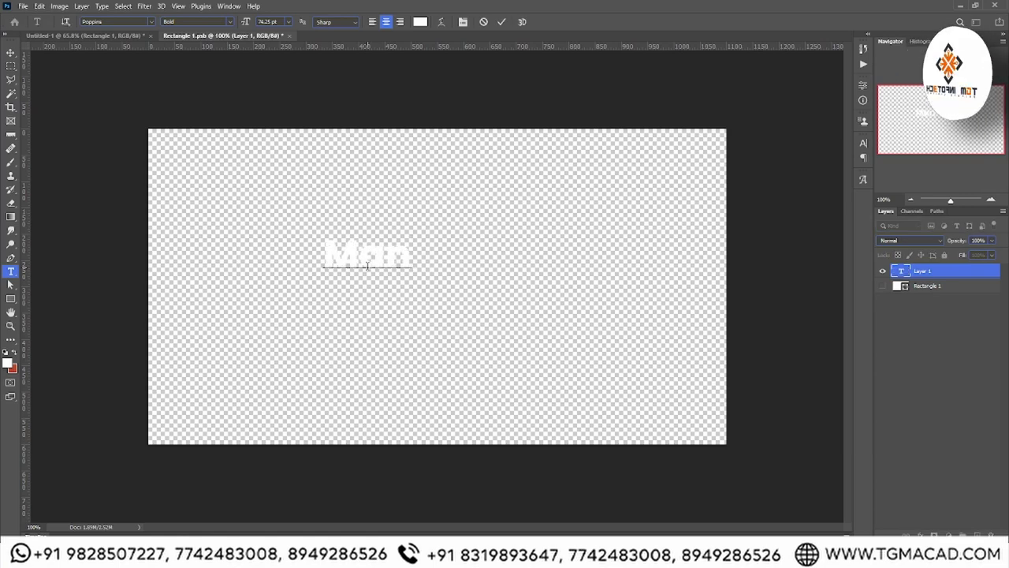
pyautogui.write('ish')
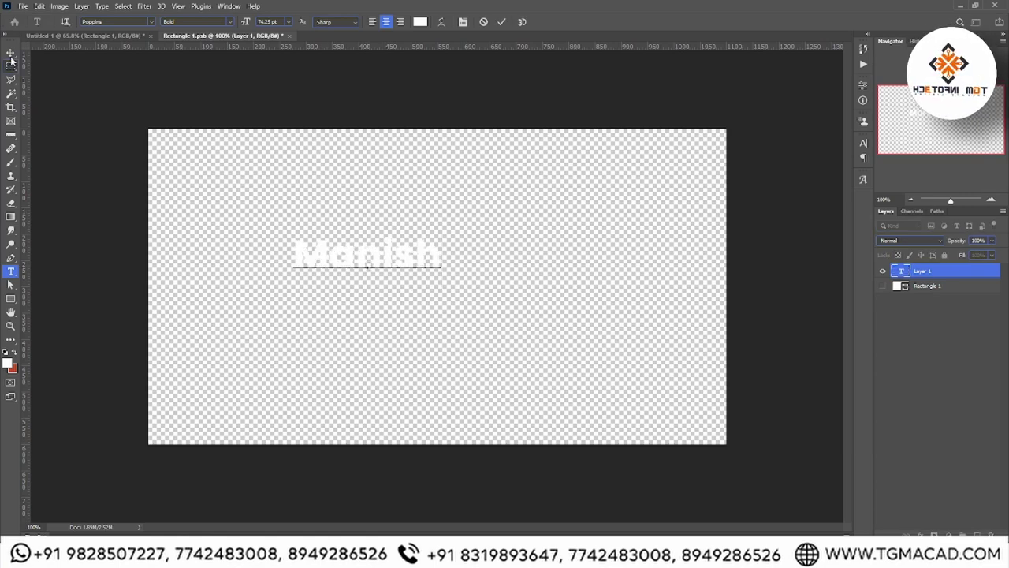
pyautogui.click(11, 52)
# Scale the name text up across the canvas and centre it.
pyautogui.moveTo(433, 235)
pyautogui.mouseDown()
pyautogui.moveTo(722, 211)
pyautogui.moveTo(547, 265)
pyautogui.mouseUp()
pyautogui.hotkey('ctrl', 'z')
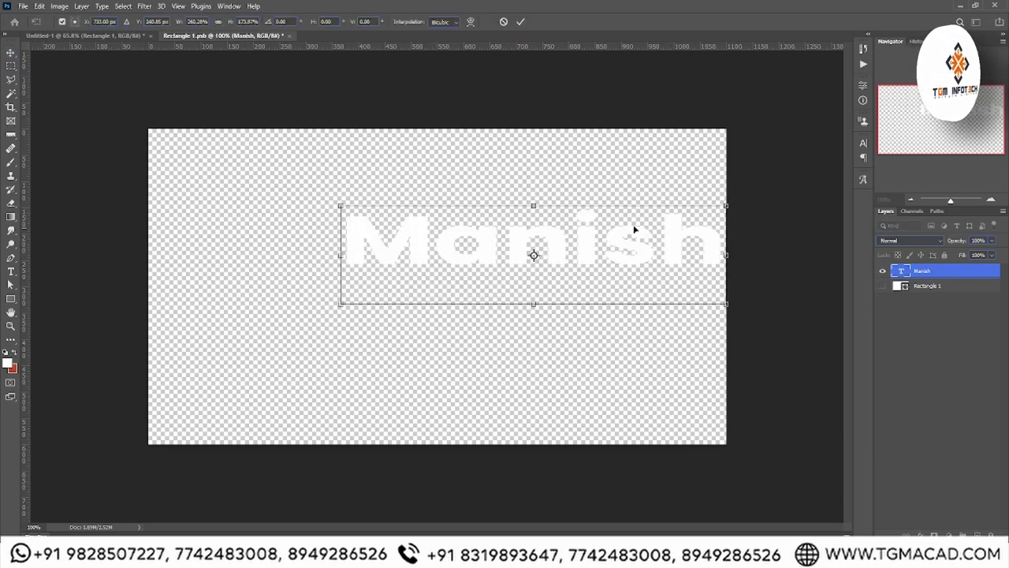
pyautogui.hotkey('ctrl', 'z')
pyautogui.moveTo(493, 245); pyautogui.dragTo(763, 142)
pyautogui.moveTo(641, 265); pyautogui.dragTo(536, 266)
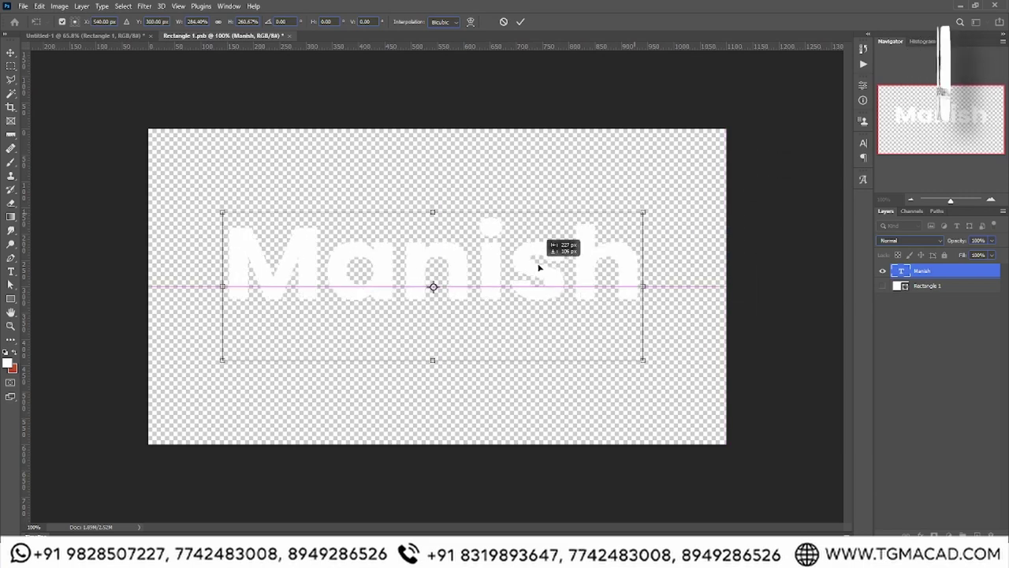
pyautogui.press('Return')
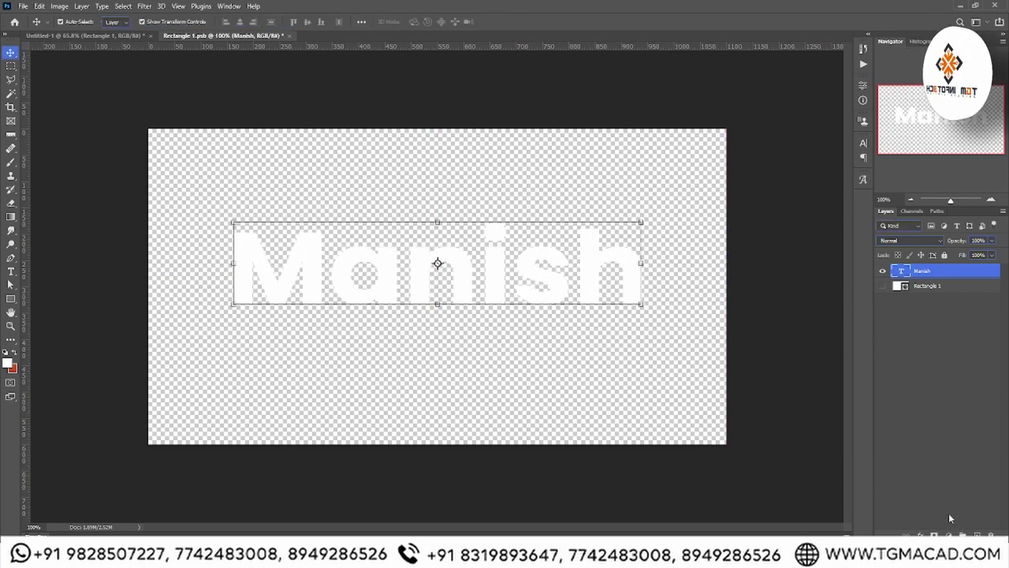
# Add a Red, Green gradient fill layer and move it beneath the name text.
pyautogui.click(949, 534)
pyautogui.click(955, 363)
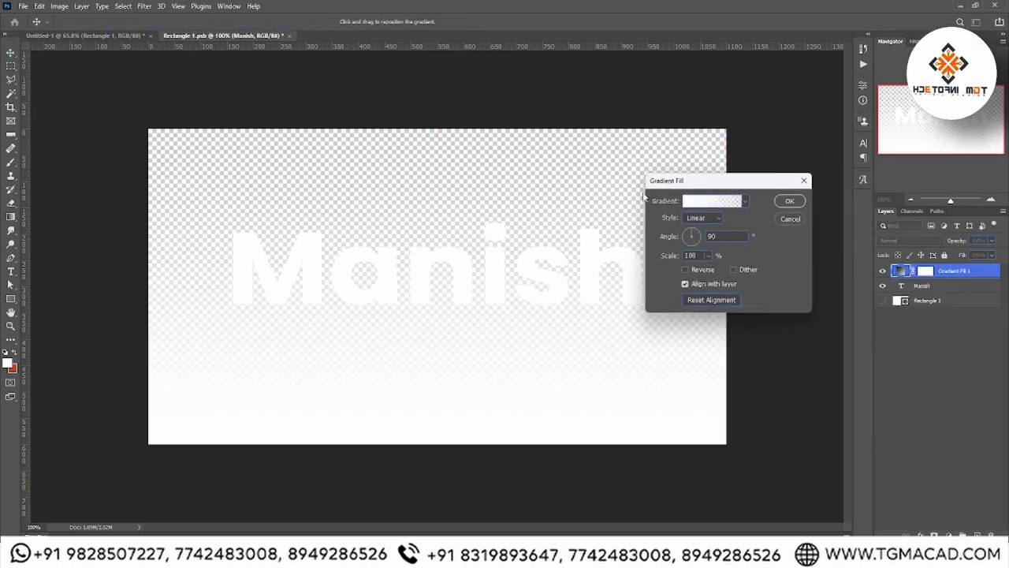
pyautogui.click(731, 202)
pyautogui.click(730, 297)
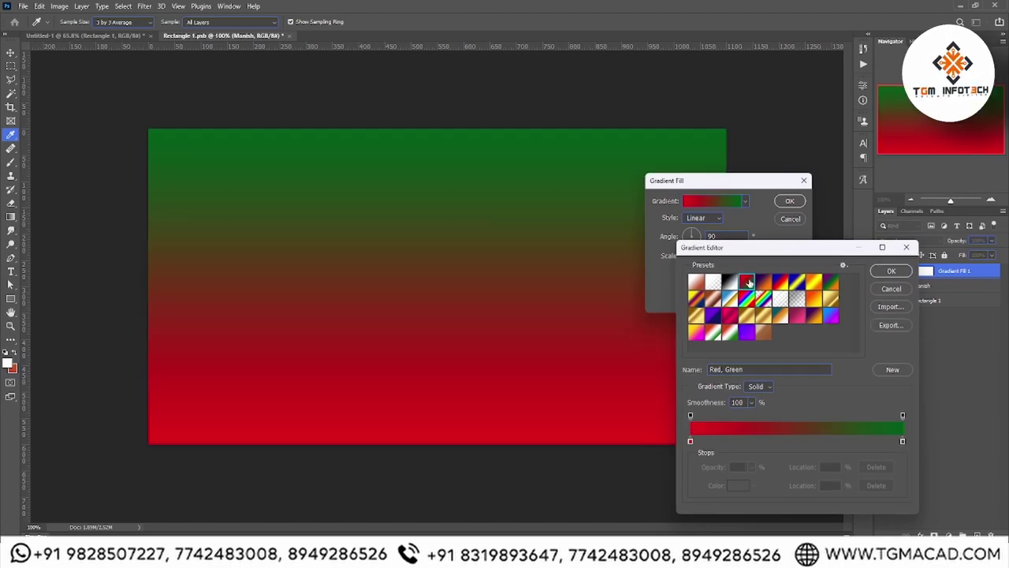
pyautogui.click(891, 271)
pyautogui.click(789, 201)
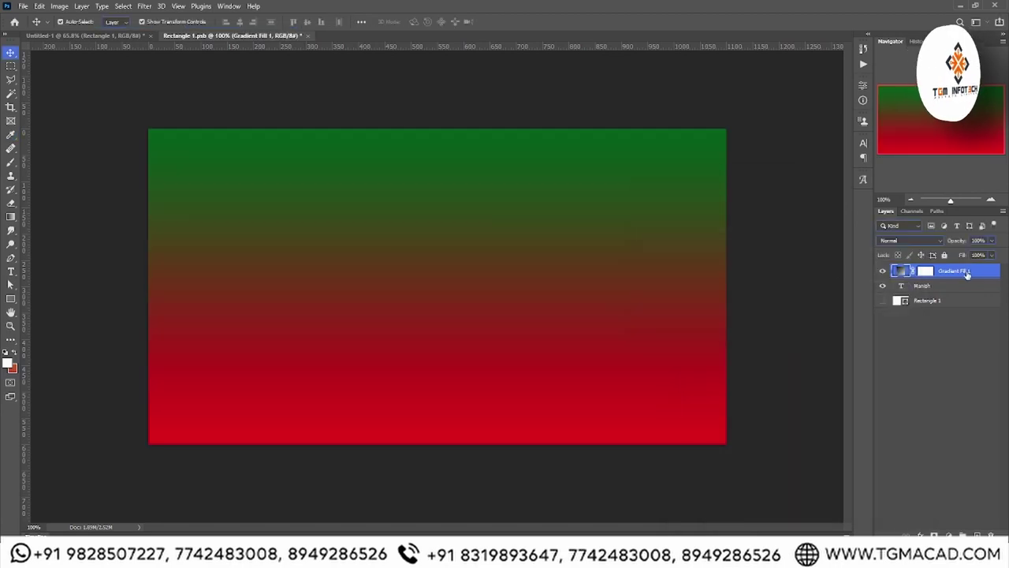
pyautogui.moveTo(966, 272); pyautogui.dragTo(968, 294)
# Save Rectangle 1.psb and compare the updated Untitled-1 billboard against the flat design.
pyautogui.hotkey('ctrl', 's')
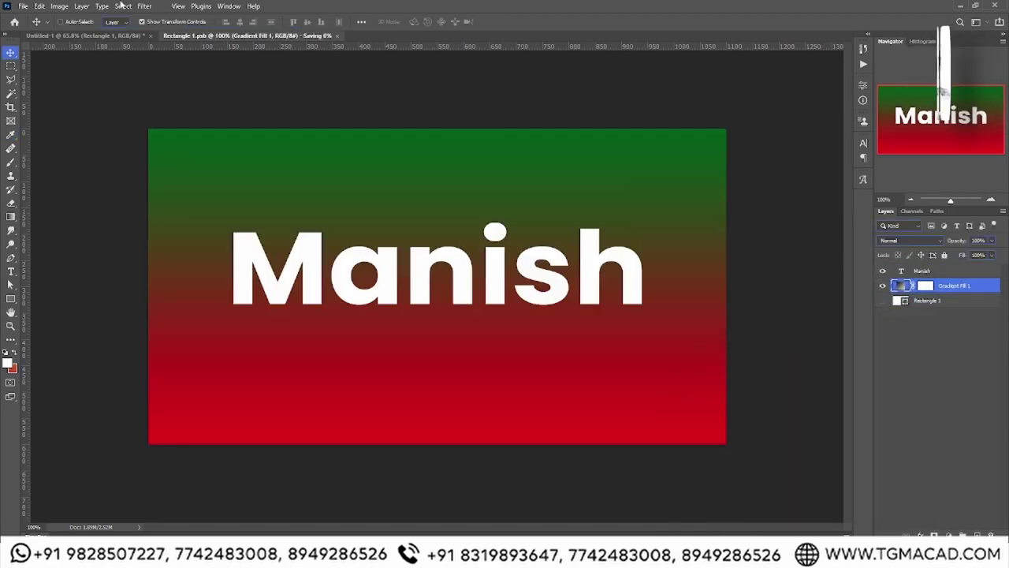
pyautogui.click(86, 36)
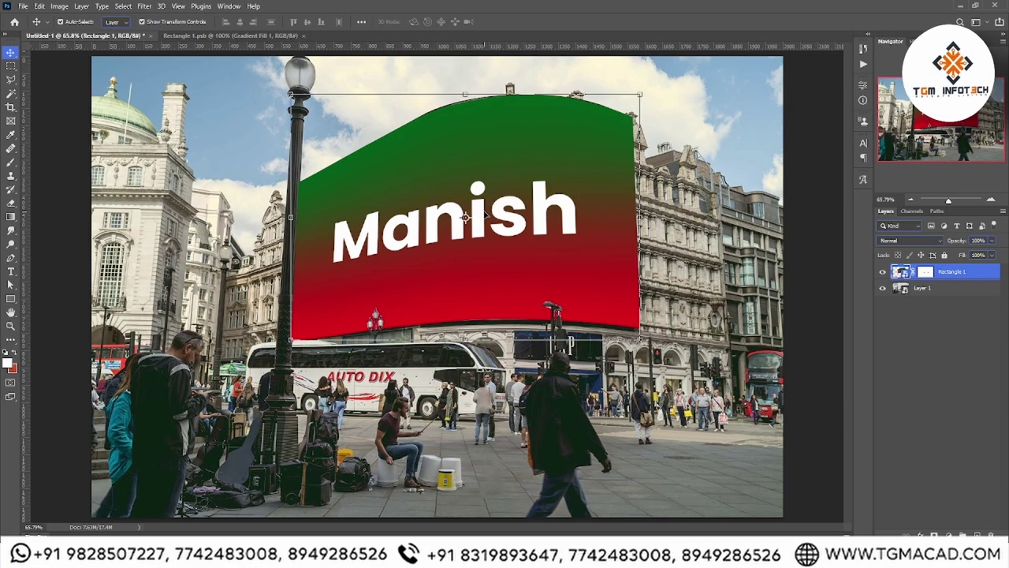
pyautogui.click(224, 36)
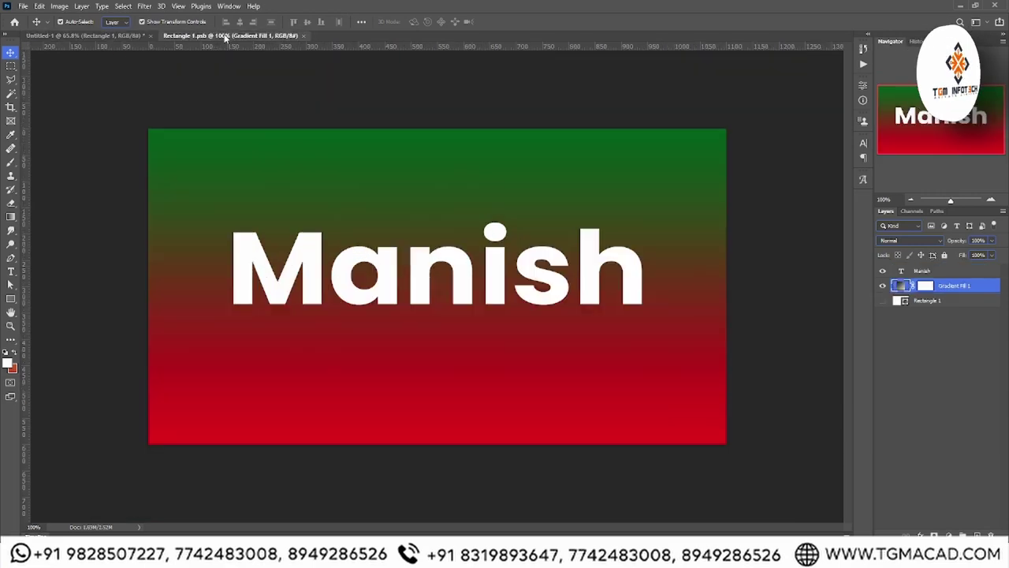
pyautogui.click(100, 37)
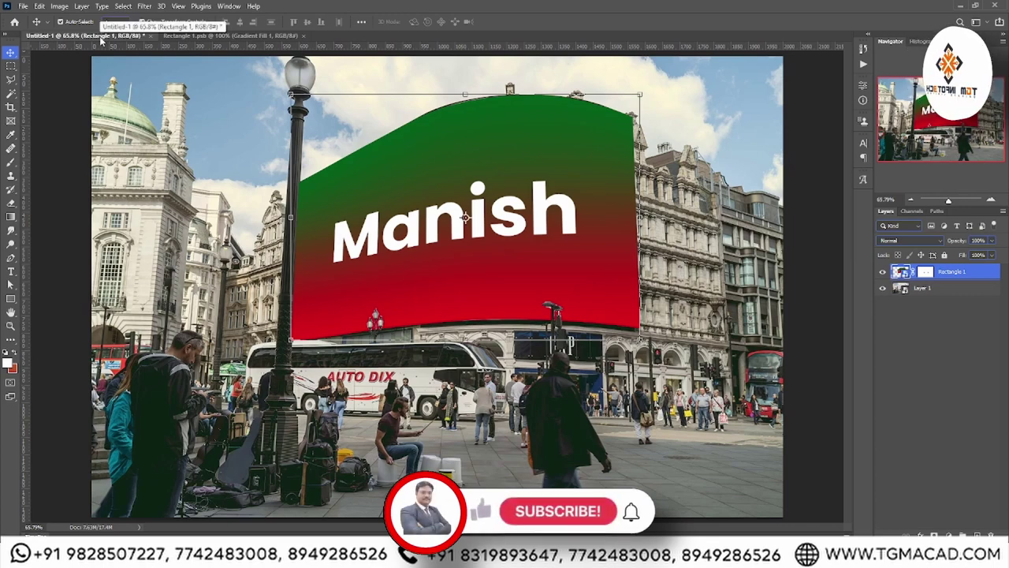